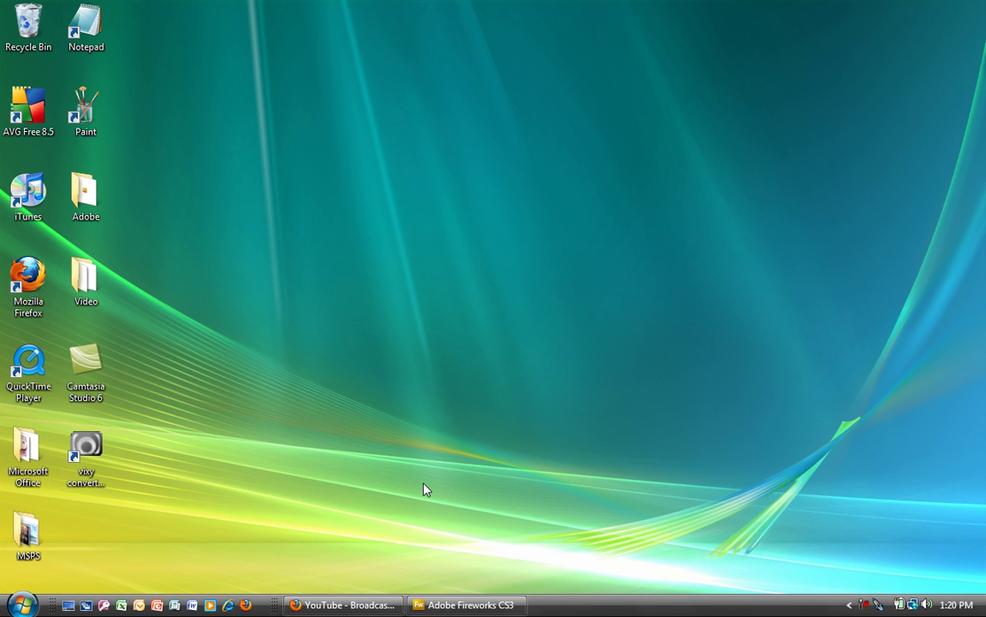
- Minimize the browser and restore the Fireworks CS3 window showing its start page
left_click(358, 606)
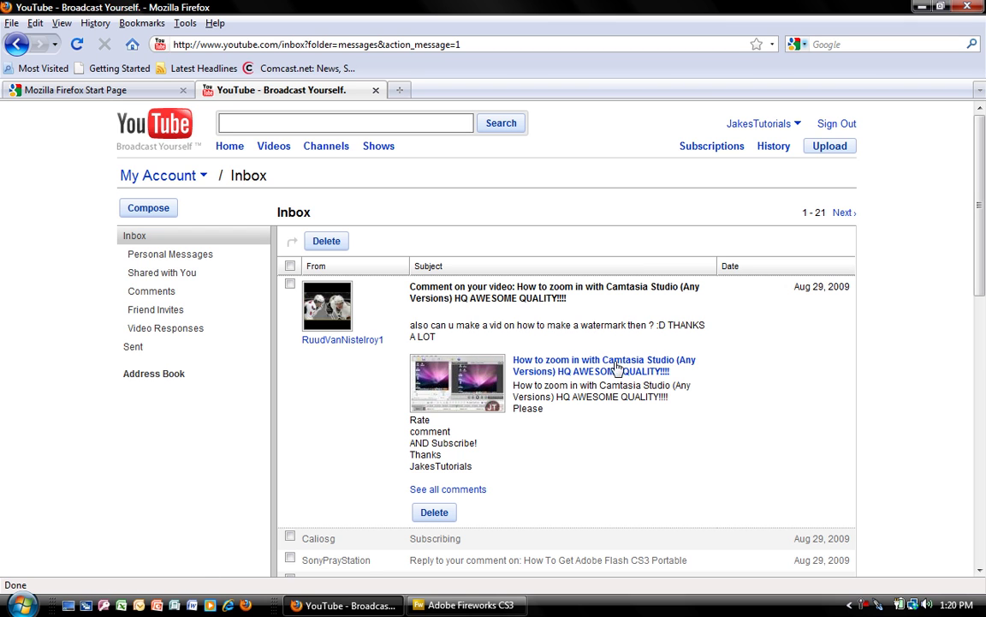
left_click(924, 9)
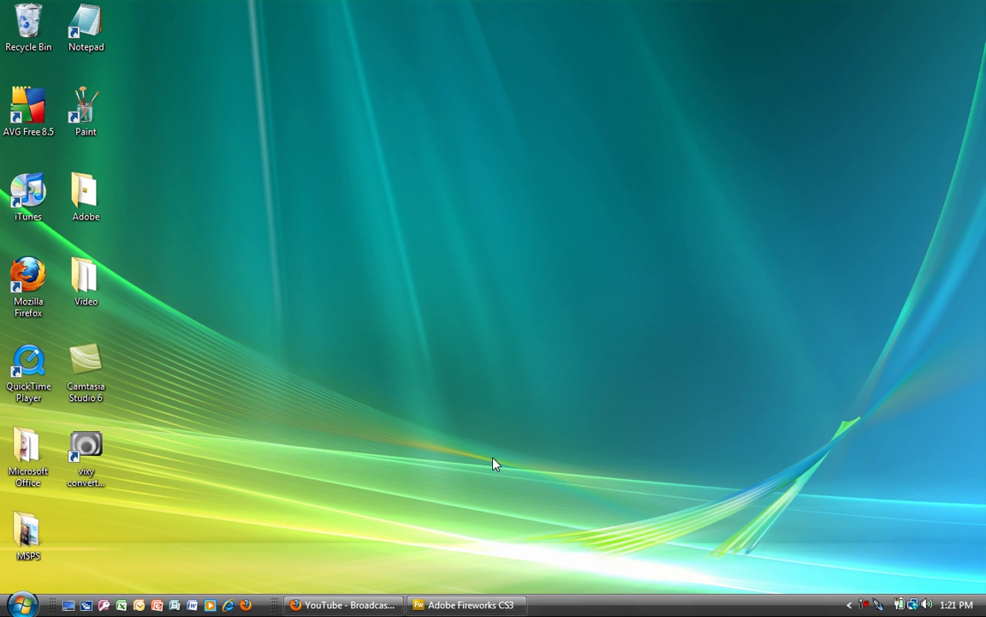
mouse_move(457, 608)
left_click(437, 606)
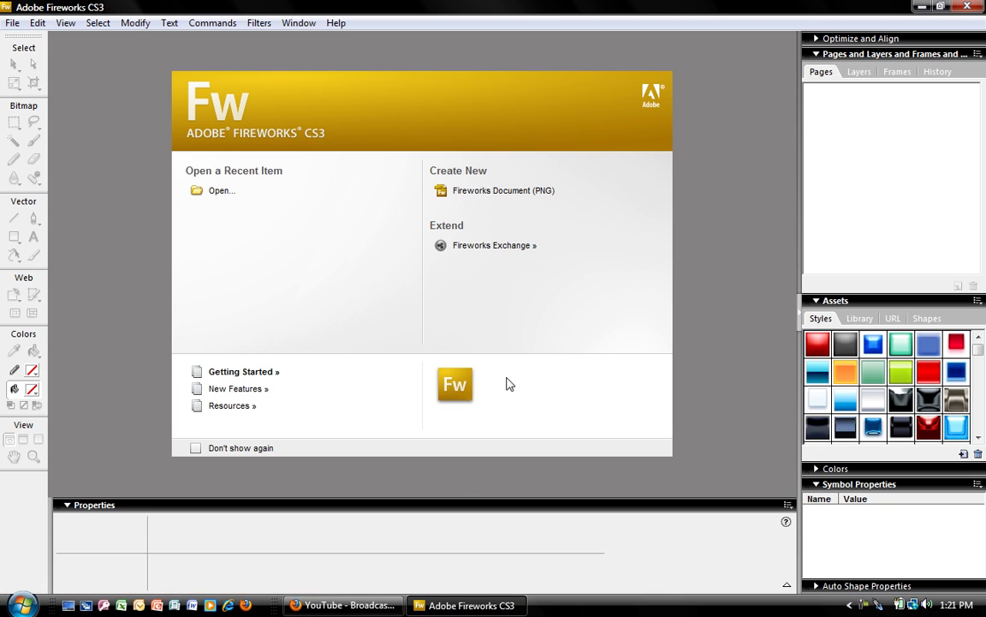
left_click(462, 605)
left_click_drag(453, 504, 574, 292)
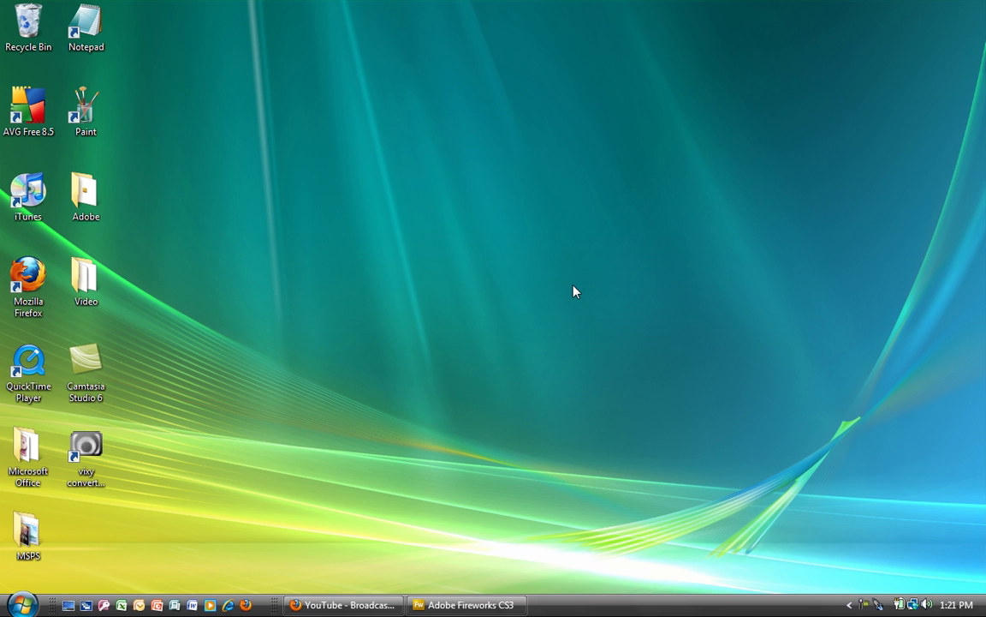
left_click(461, 606)
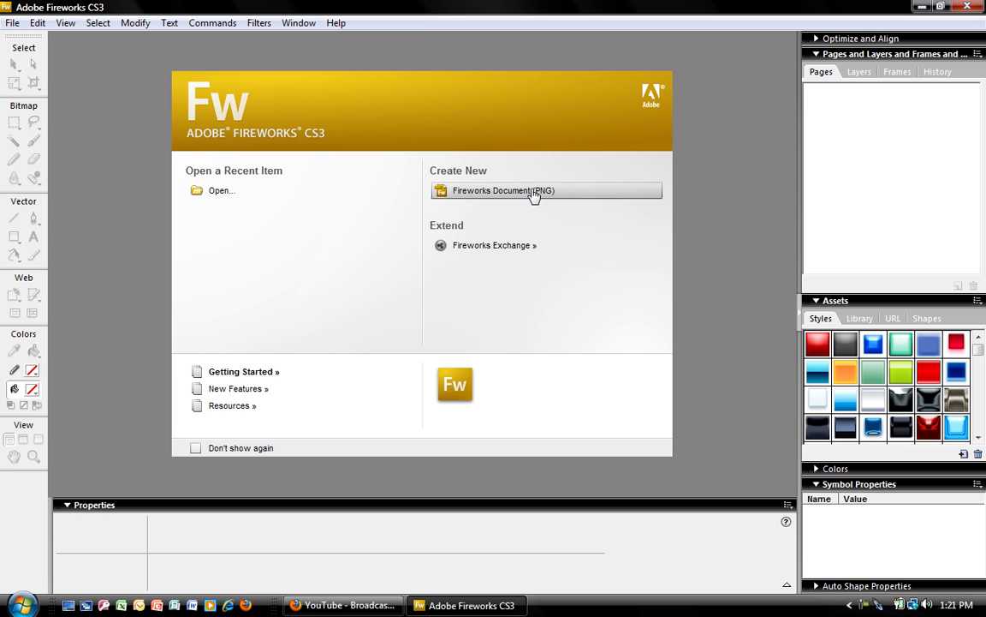
- Start a new Fireworks PNG document sized 100 × 100 pixels
left_click(492, 191)
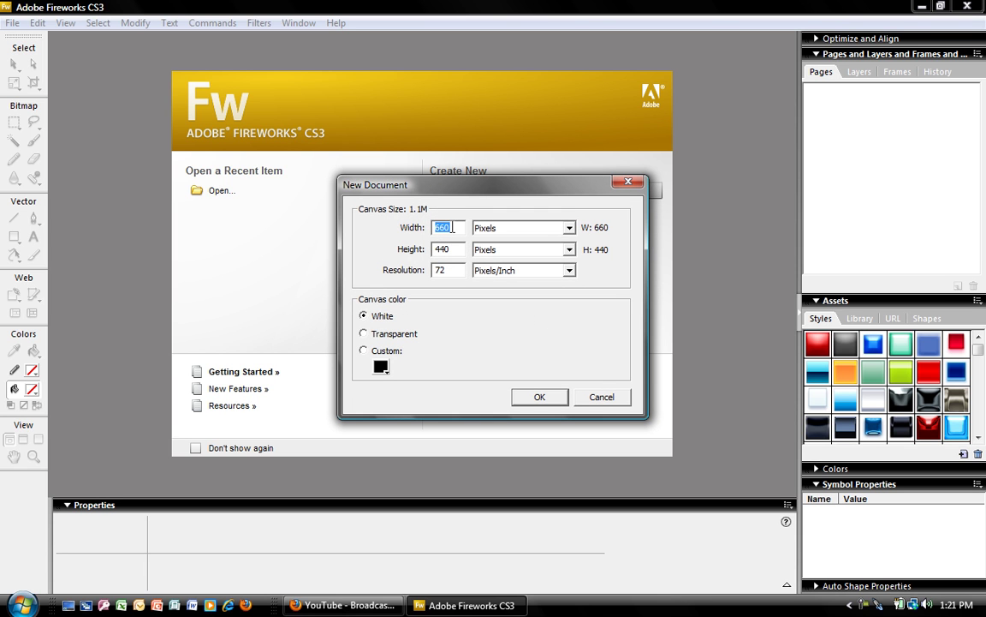
type("100")
left_click_drag(456, 250, 428, 256)
type("100")
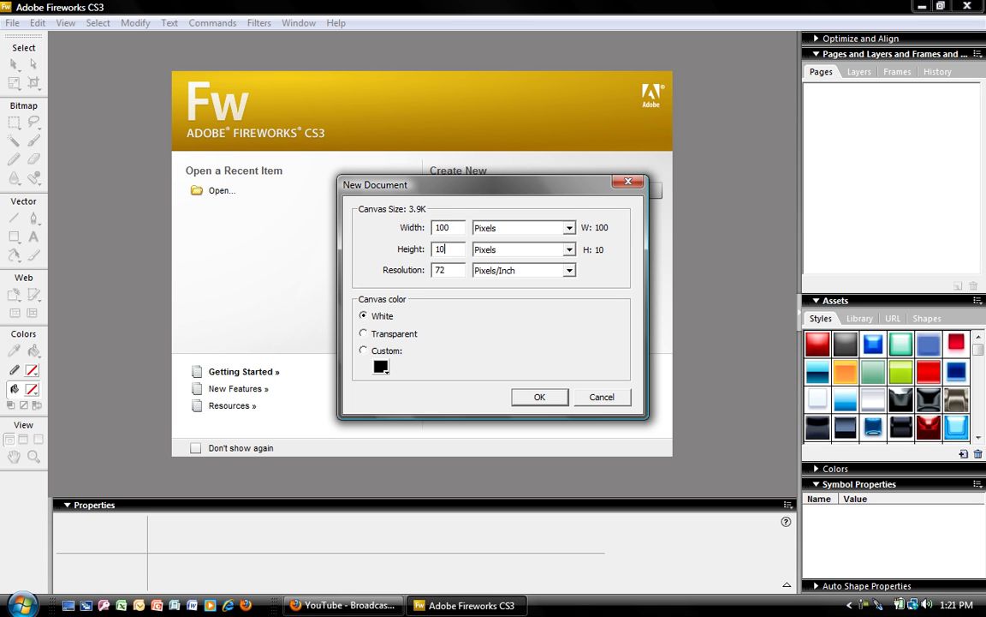
left_click(501, 230)
left_click(503, 236)
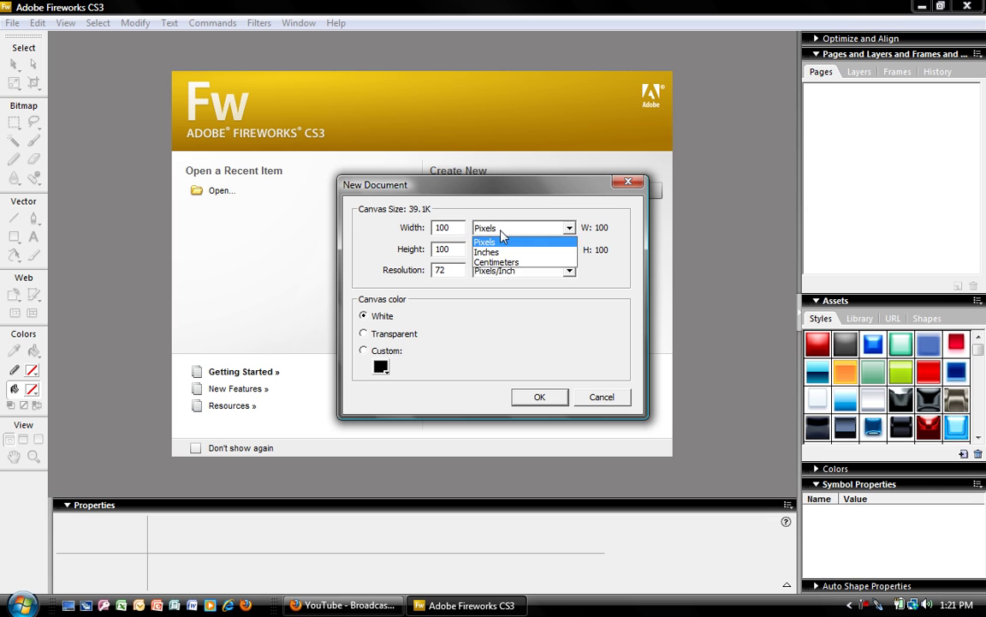
left_click(502, 241)
left_click(503, 250)
left_click(503, 256)
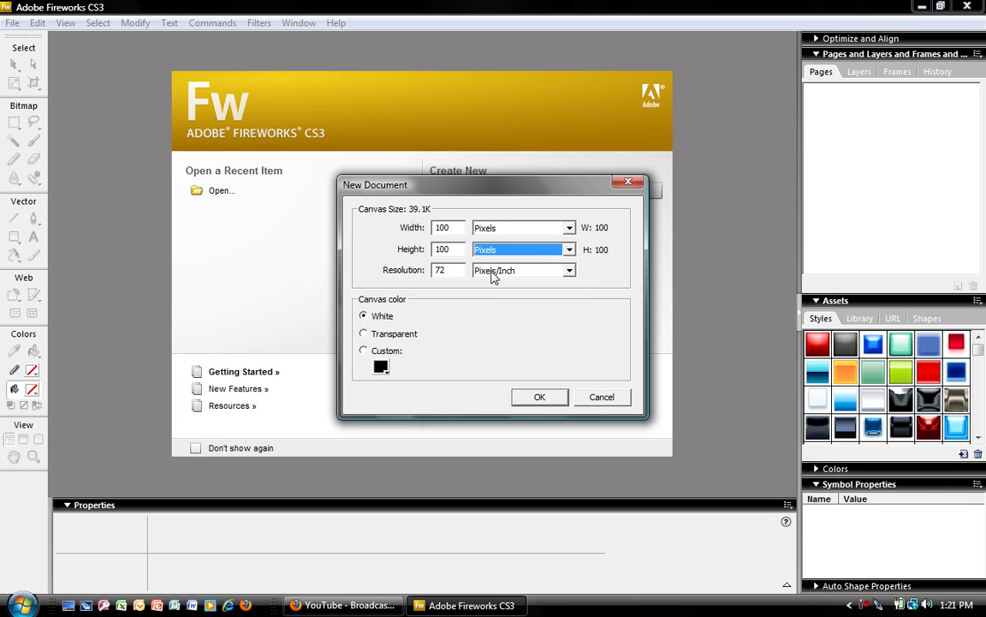
- Keep resolution at 72 Pixels/Inch, choose a transparent canvas, and create the document
left_click(494, 274)
left_click(497, 280)
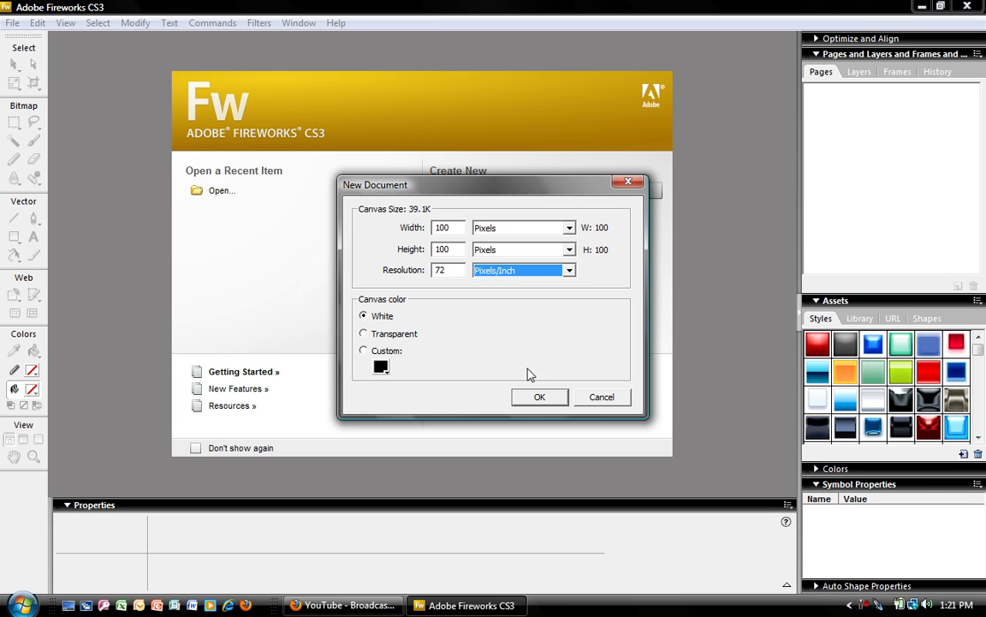
left_click(385, 333)
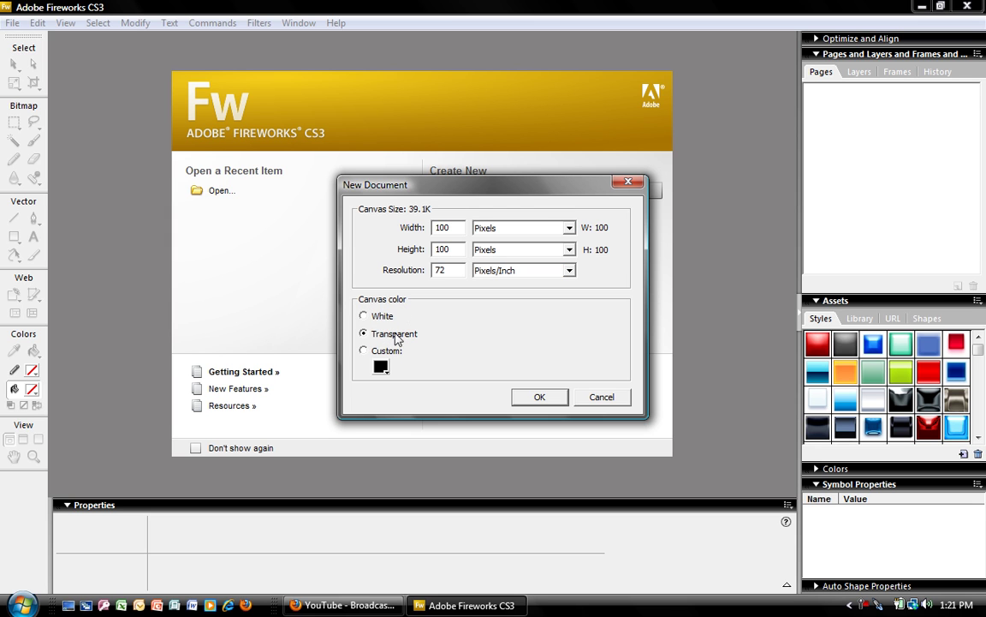
left_click(540, 398)
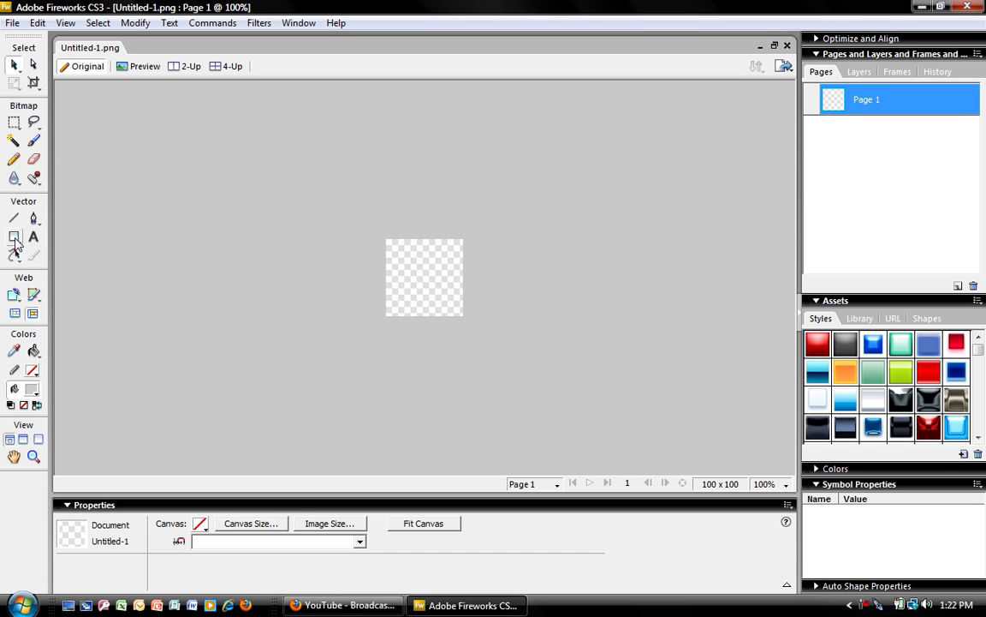
- Draw a circle across the whole canvas with the Ellipse tool at 300% zoom
left_click(14, 243)
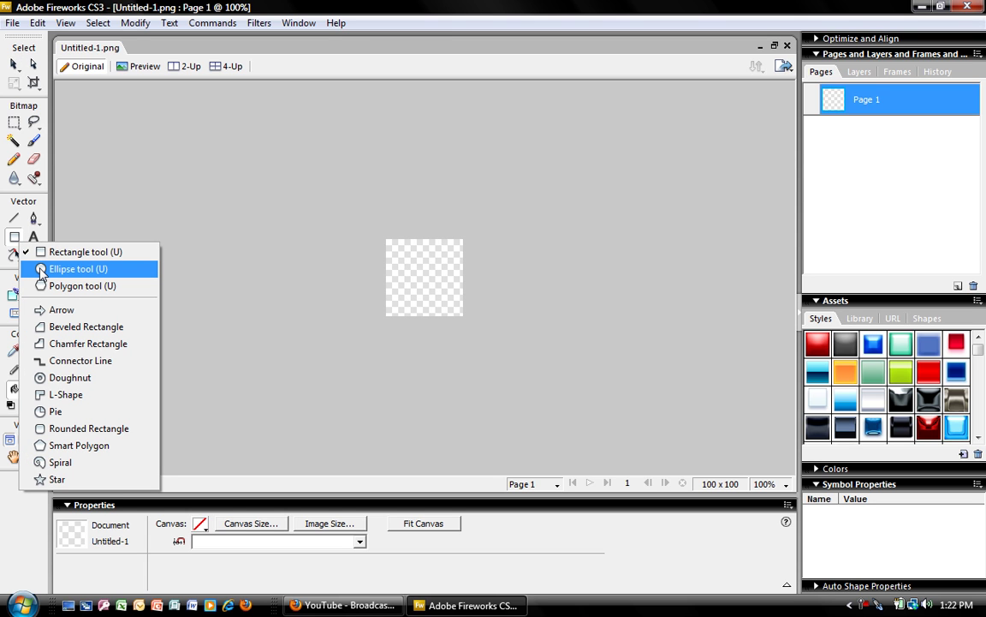
left_click(89, 269)
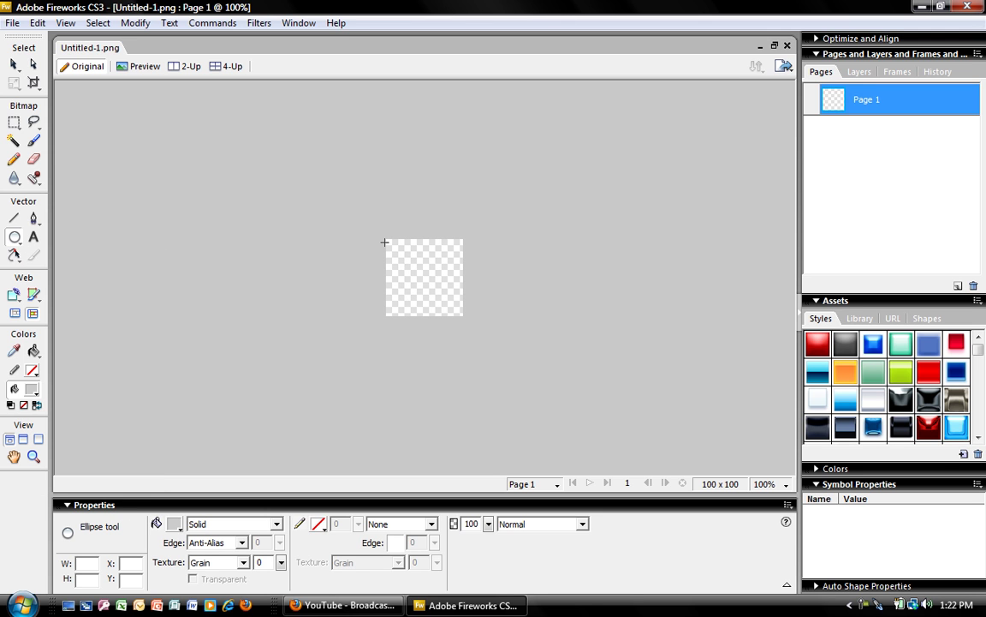
key("ctrl+equal")
key("ctrl+equal")
key("ctrl+equal")
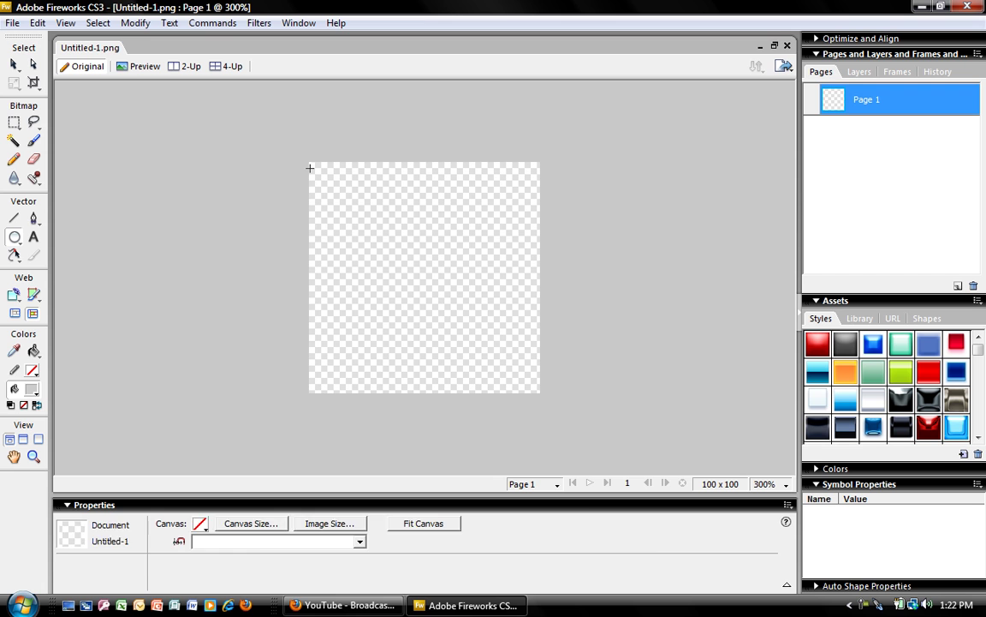
left_click_drag(310, 162, 537, 391)
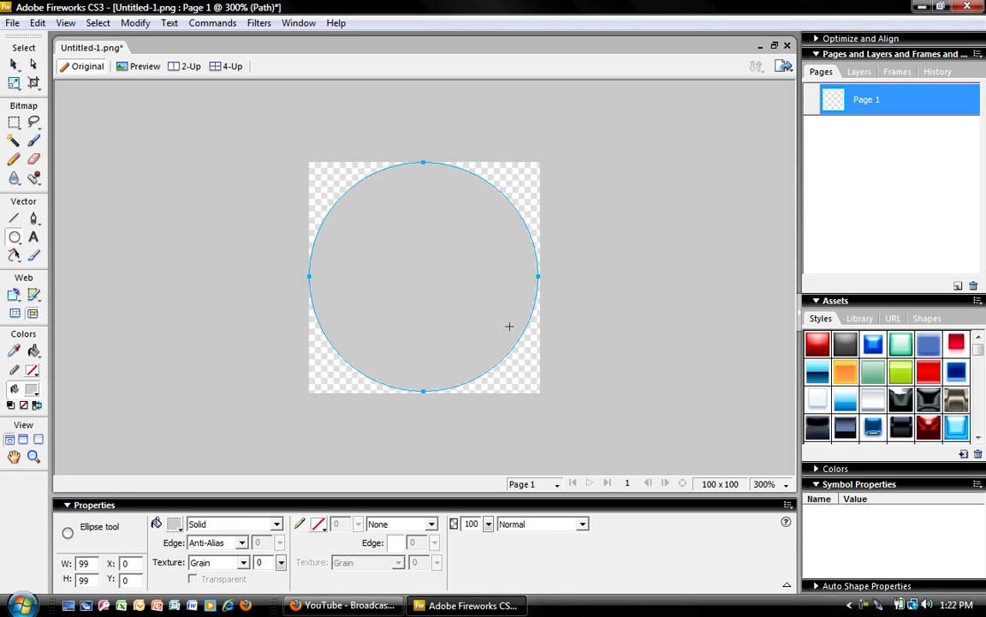
- Set the circle's fill to solid white #FFFFFF
left_click(31, 388)
left_click(38, 387)
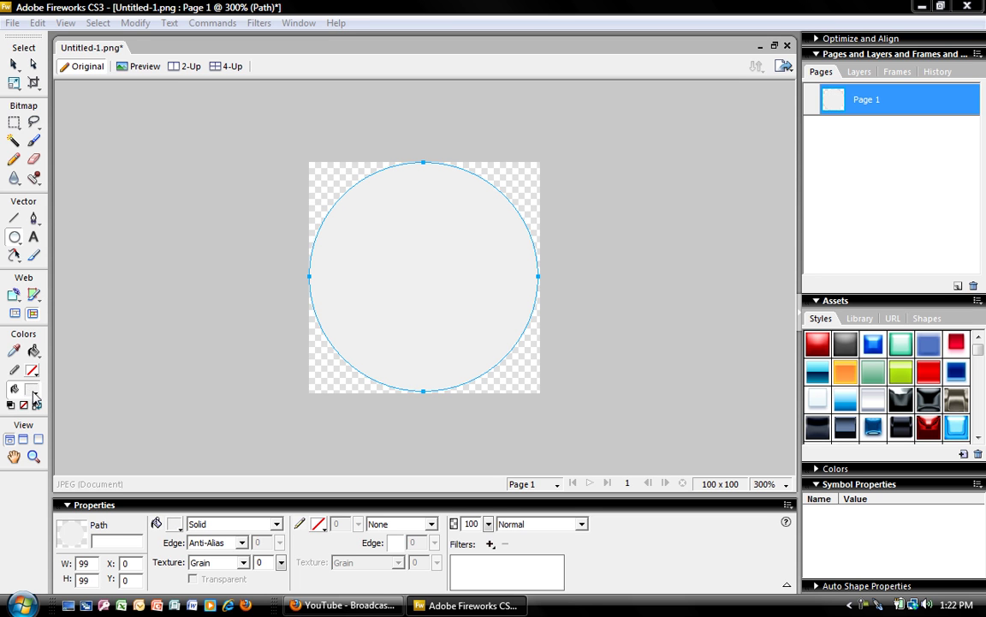
left_click(32, 390)
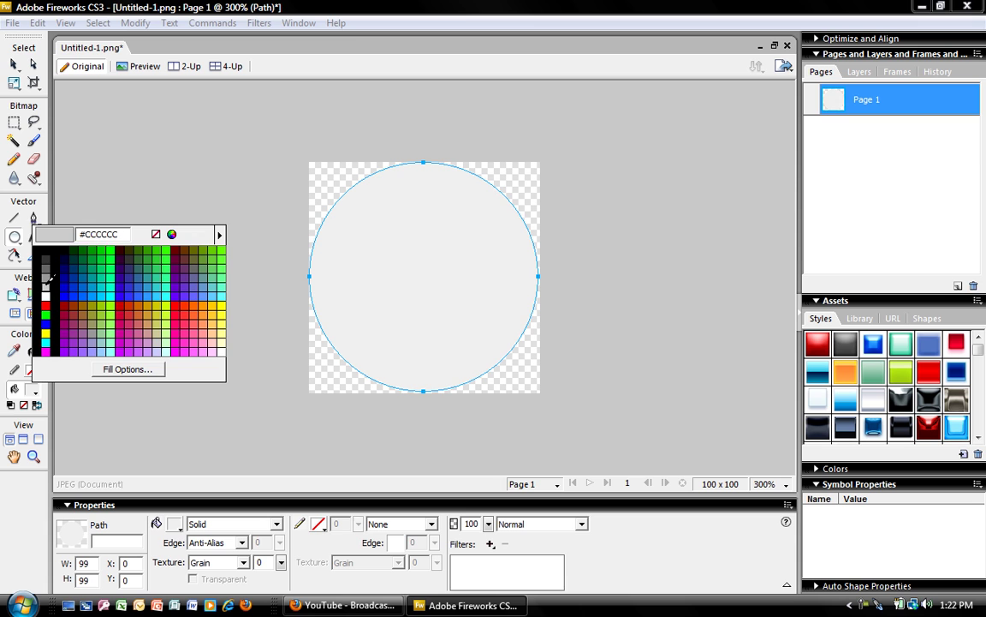
left_click(45, 294)
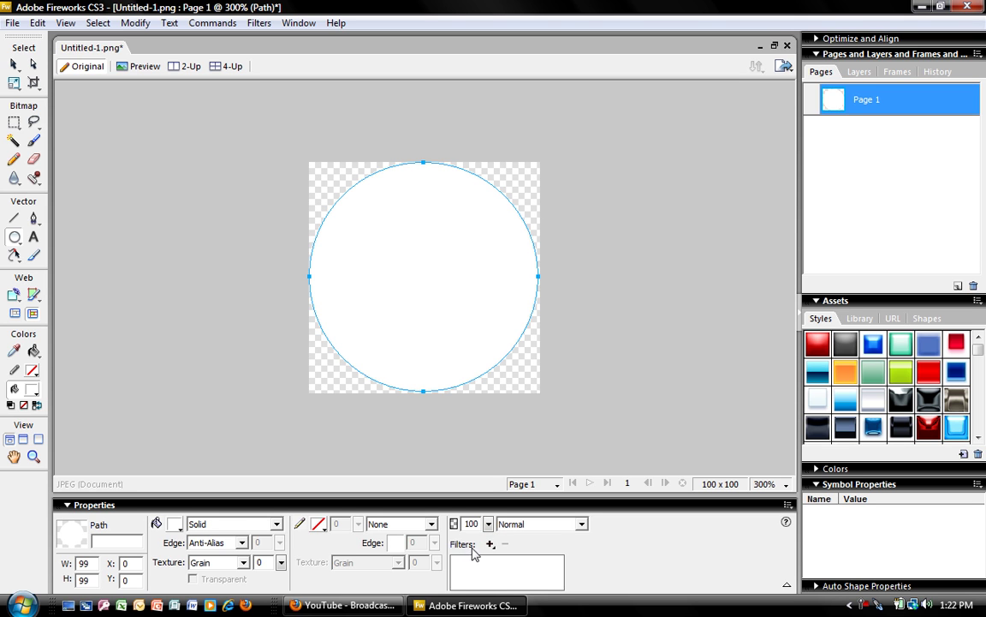
- Add a yellow #FFFF00 Inner Glow filter of width 2 to the circle
left_click(490, 545)
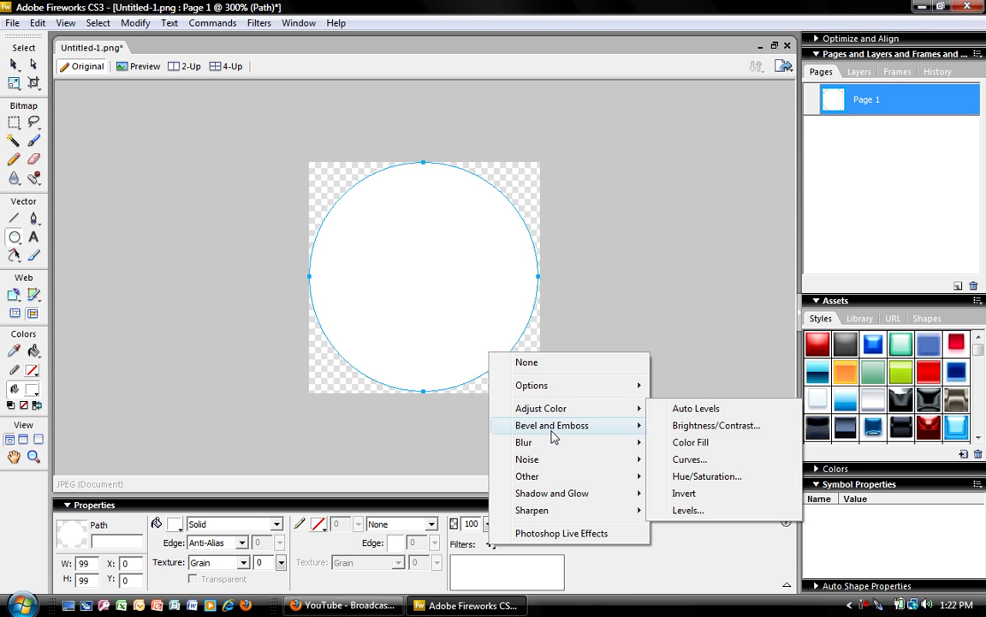
mouse_move(553, 450)
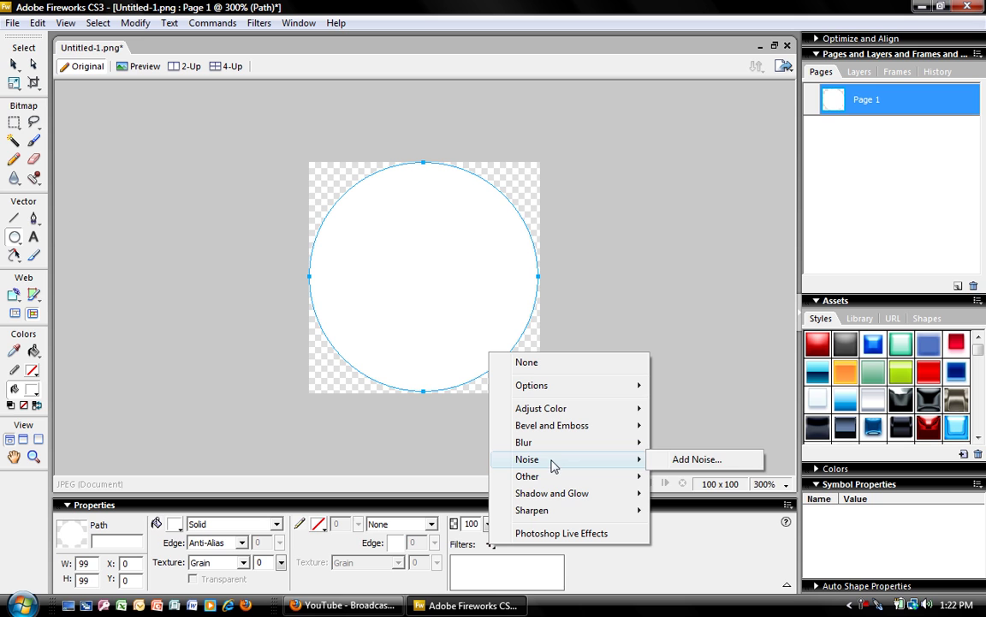
mouse_move(554, 483)
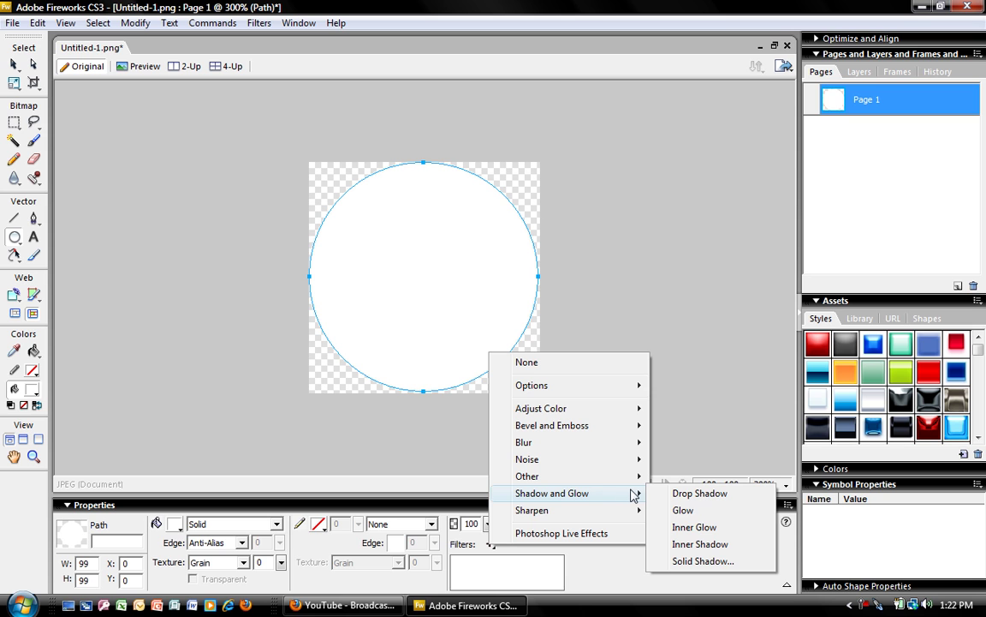
left_click(697, 528)
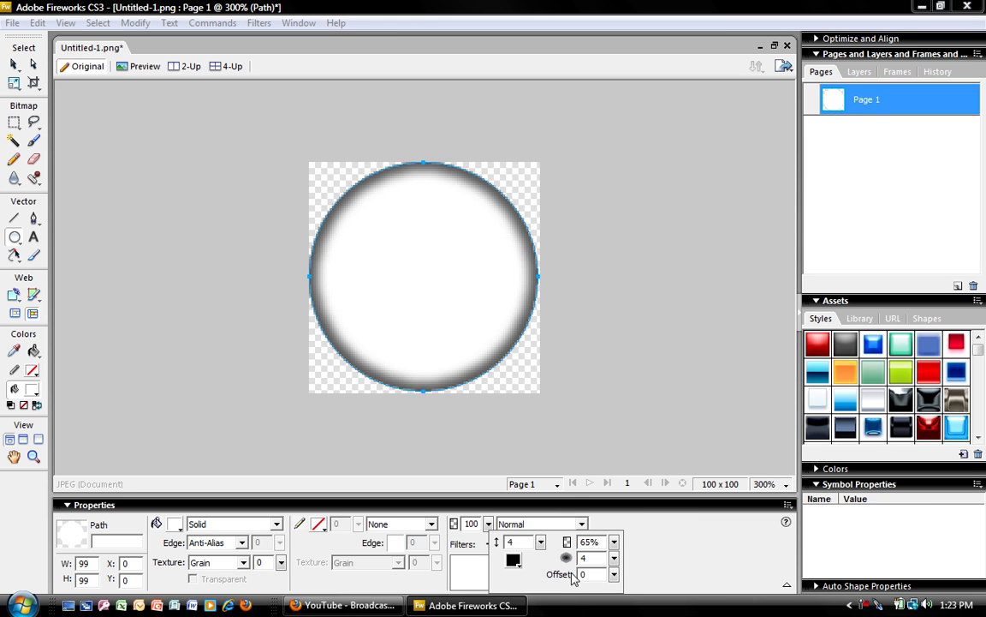
left_click_drag(541, 542, 541, 554)
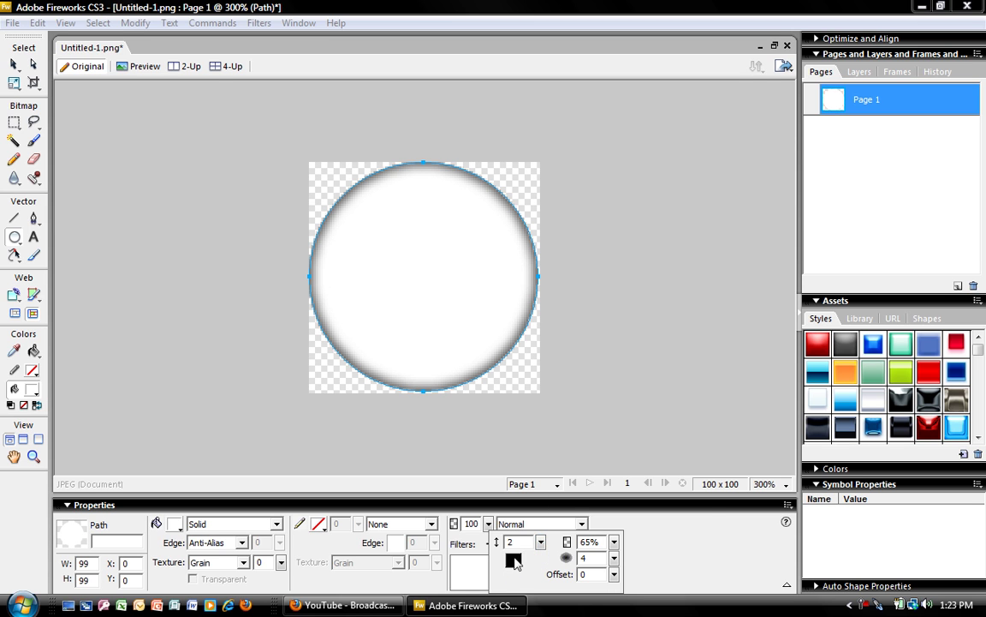
left_click(514, 560)
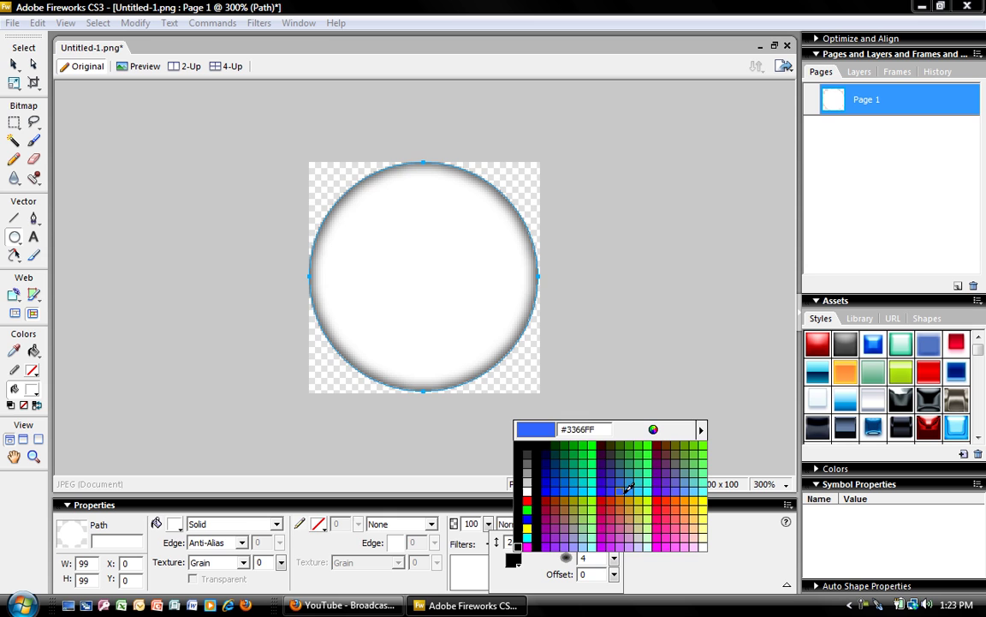
left_click(527, 528)
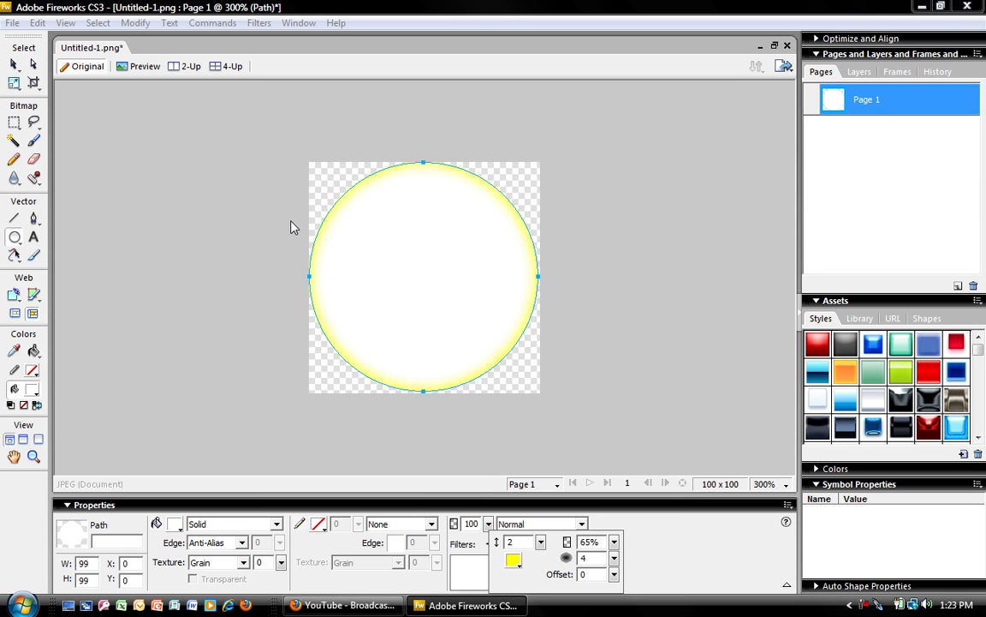
left_click(979, 358)
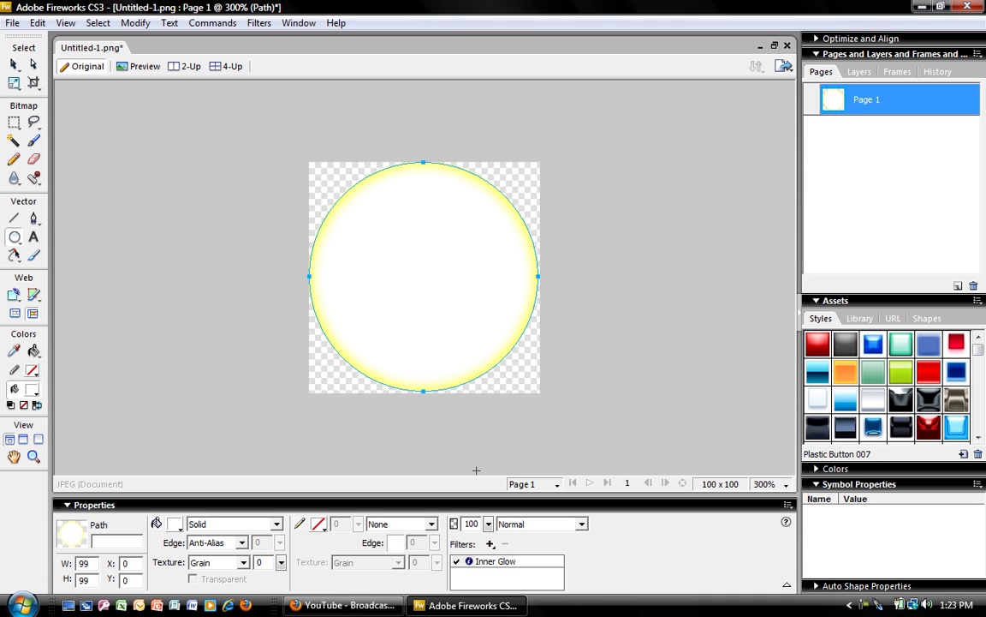
- Adjust the inner glow to 59% opacity, softness 12 and width 4
left_click(468, 561)
left_click_drag(589, 542, 589, 549)
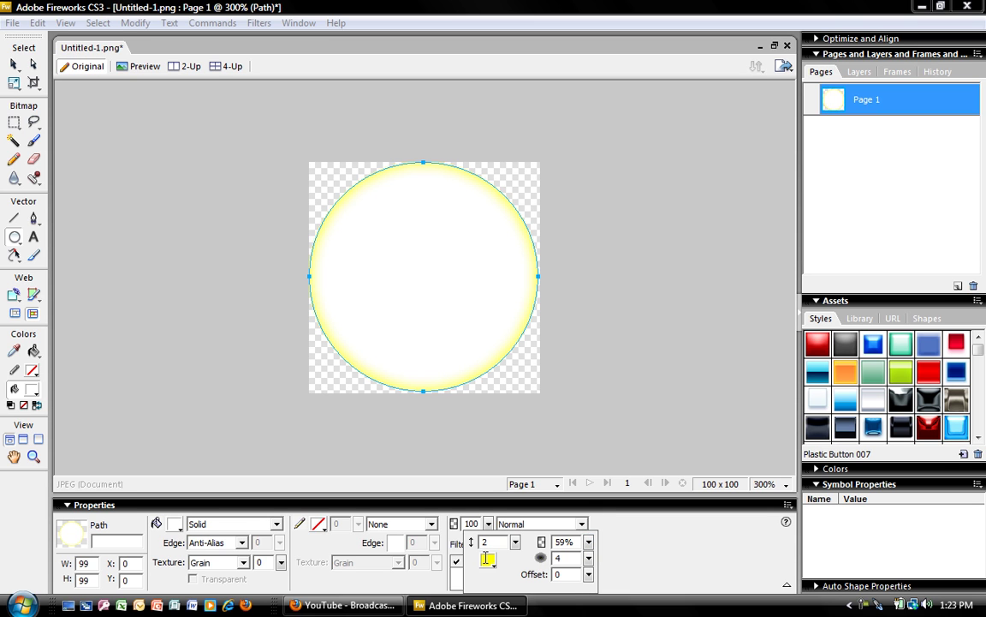
left_click_drag(589, 558, 589, 604)
left_click_drag(515, 542, 520, 451)
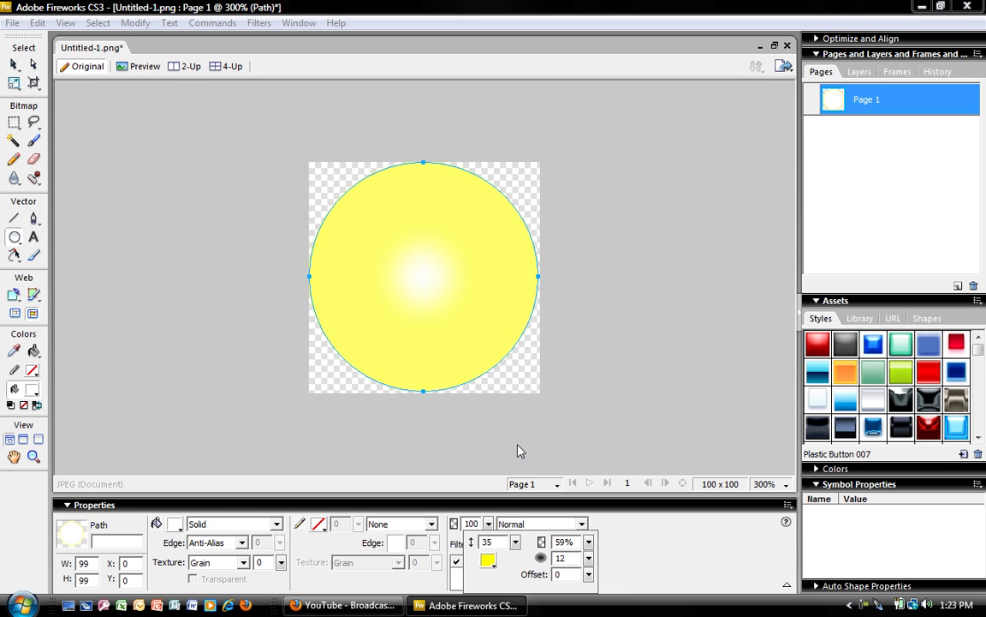
left_click_drag(515, 528, 514, 585)
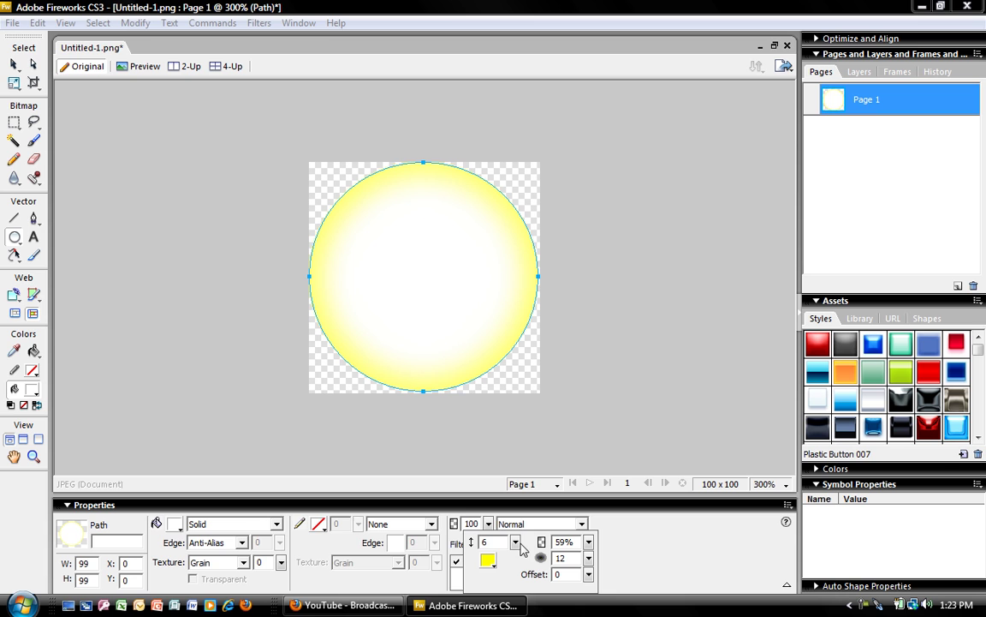
left_click_drag(520, 542, 517, 552)
key("Return")
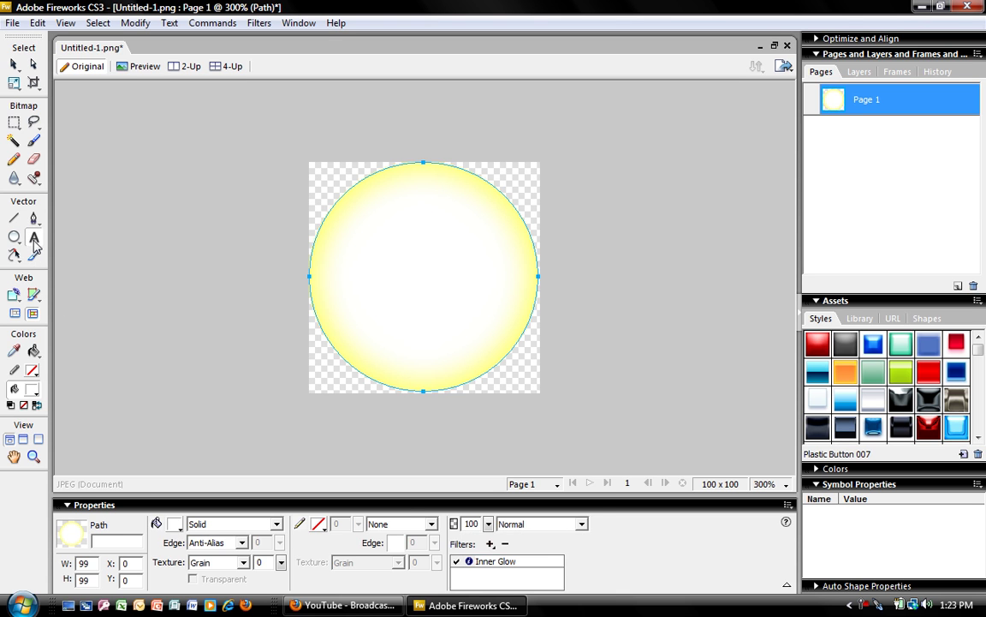
- Type 'JT' in bold dark red Arial 37 pt over the circle and nudge it down
left_click(33, 239)
left_click_drag(339, 224, 512, 326)
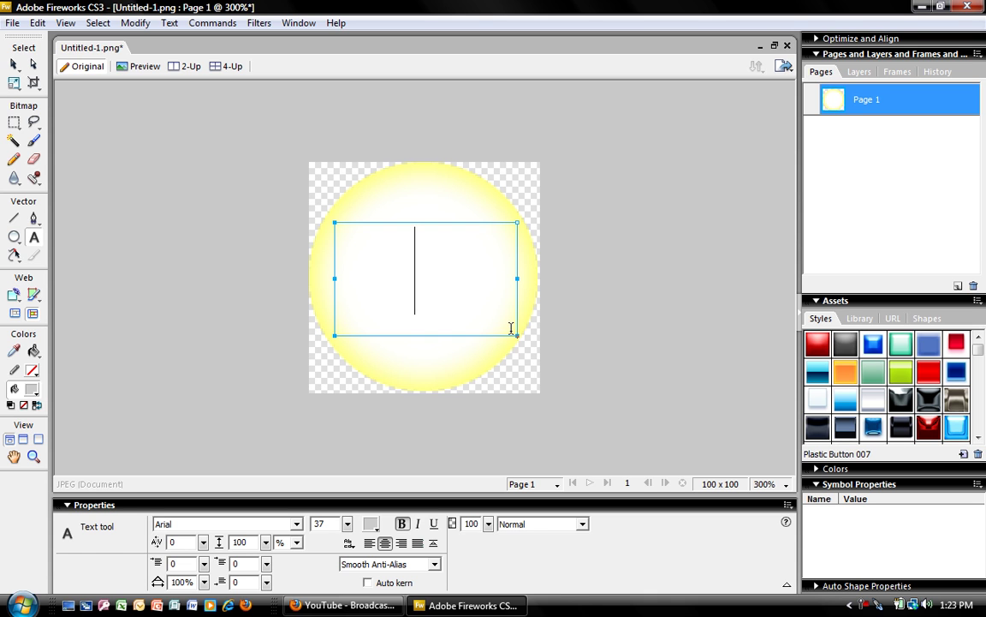
type("JT")
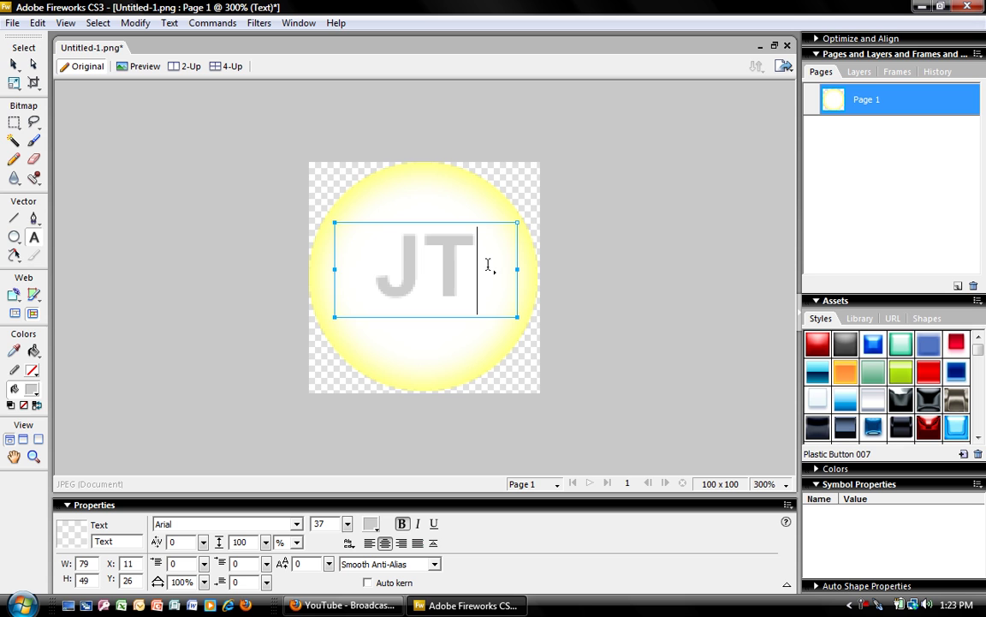
left_click_drag(489, 265, 375, 262)
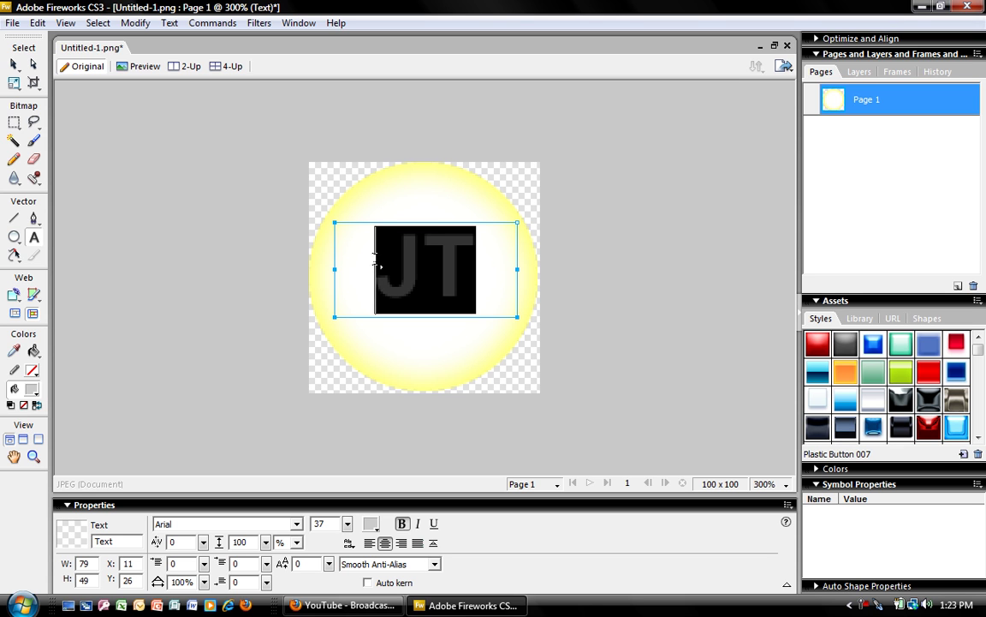
left_click(370, 523)
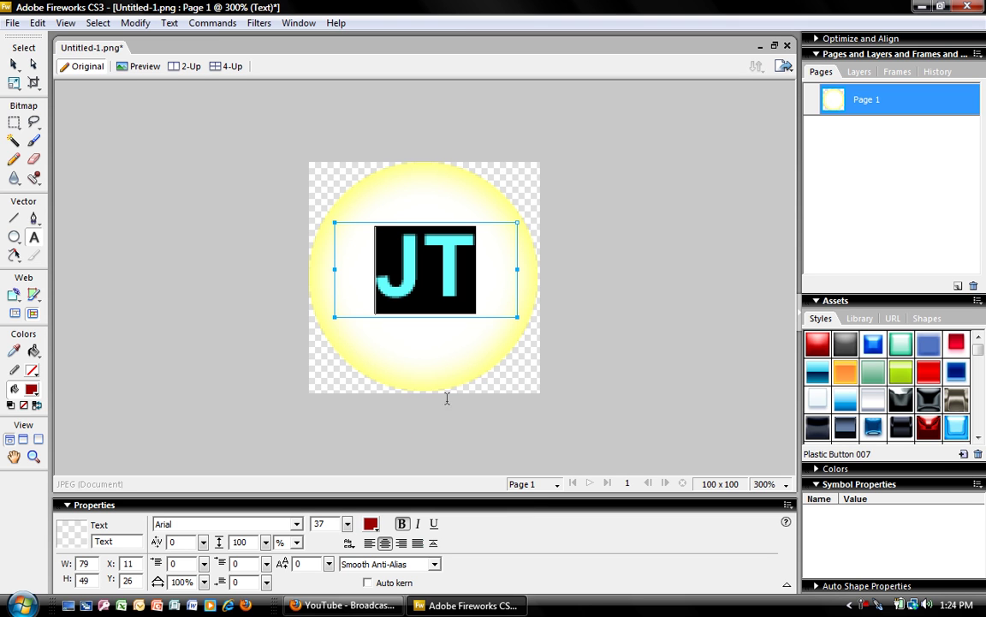
key("Escape")
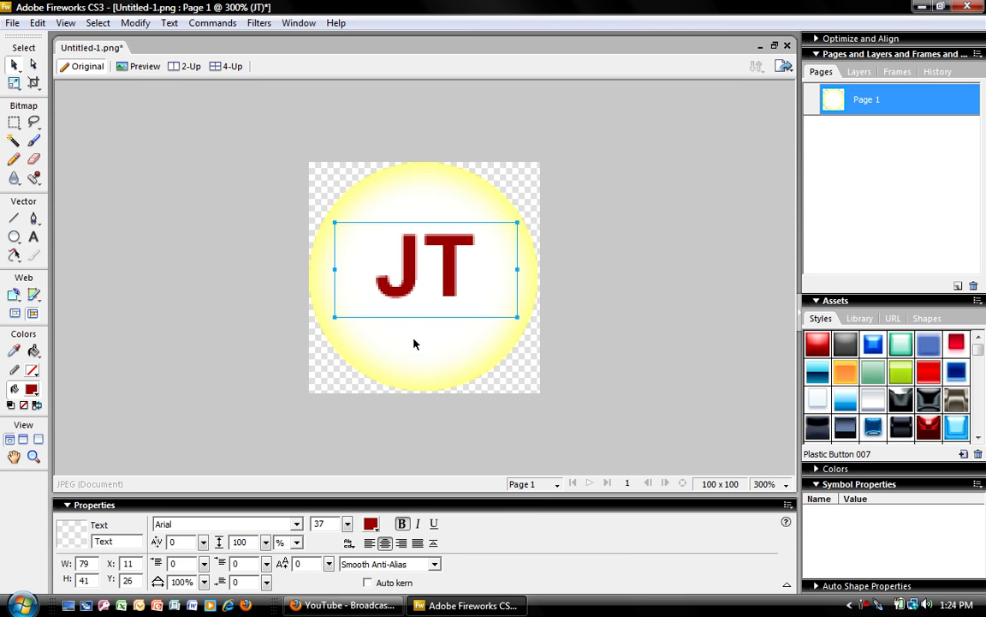
left_click_drag(387, 308, 396, 322)
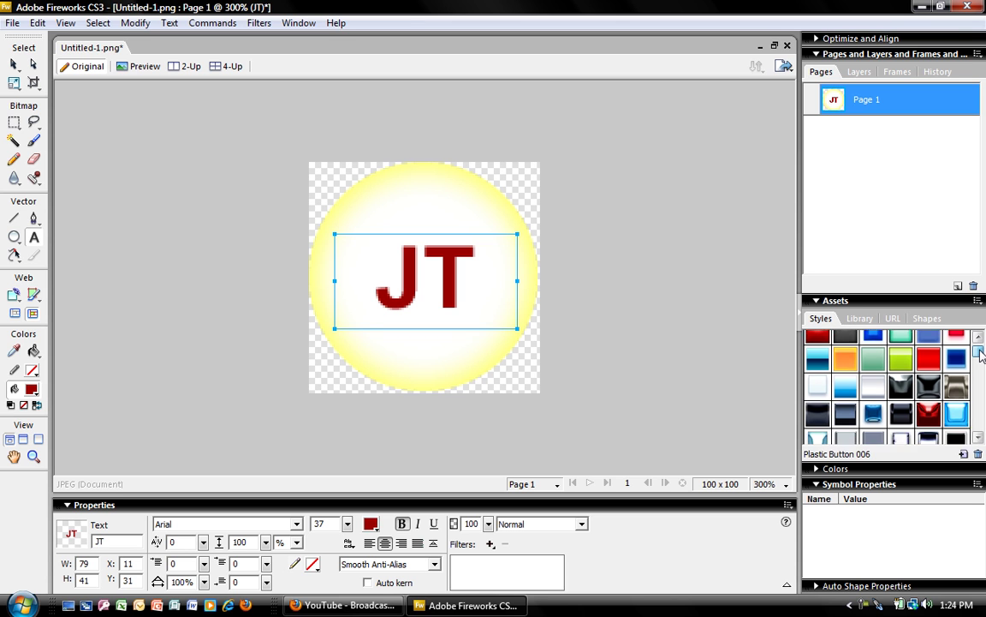
- Try the Text Effect Medium 018 and orange Text Effect Large 017 styles on JT
left_click_drag(982, 349, 979, 414)
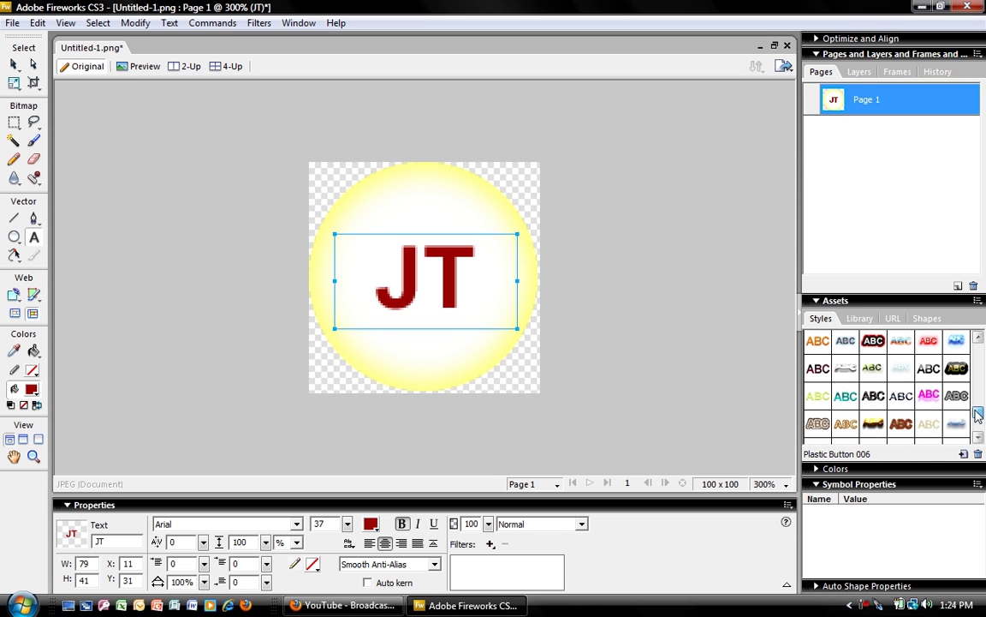
left_click(872, 342)
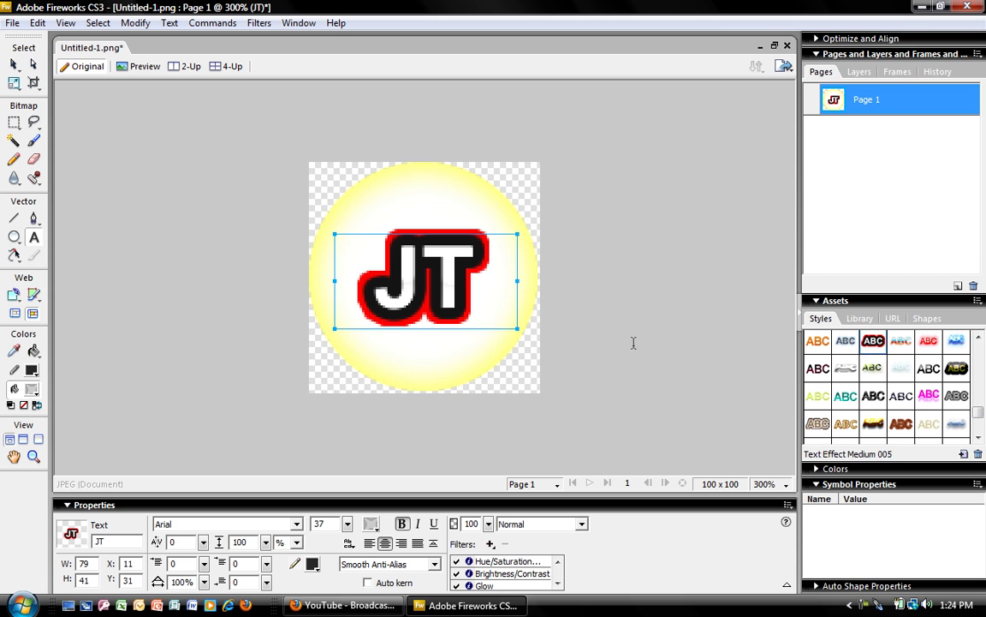
key("v")
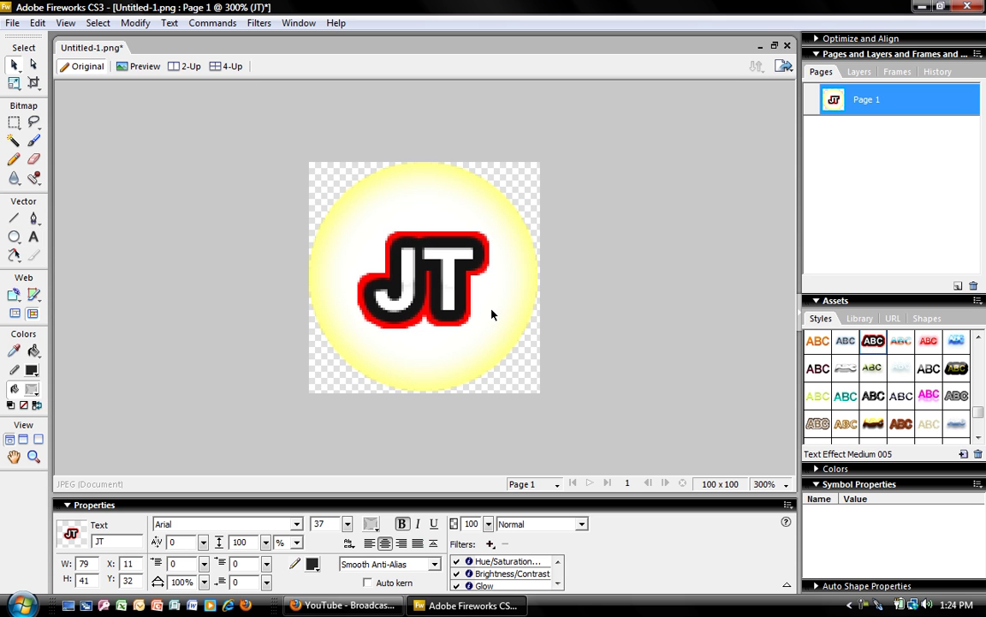
key("t")
left_click(978, 301)
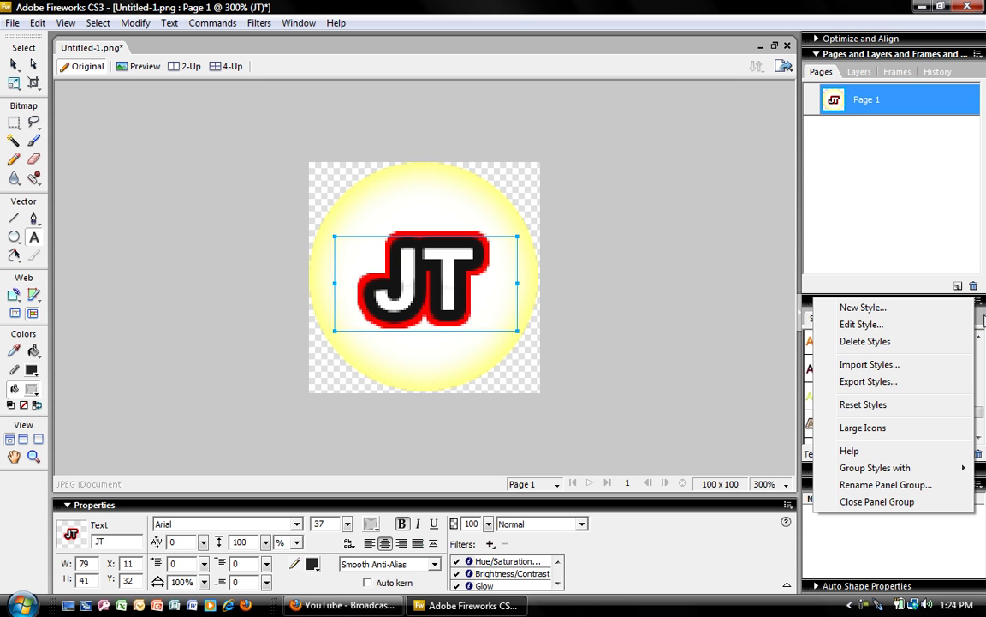
left_click(981, 310)
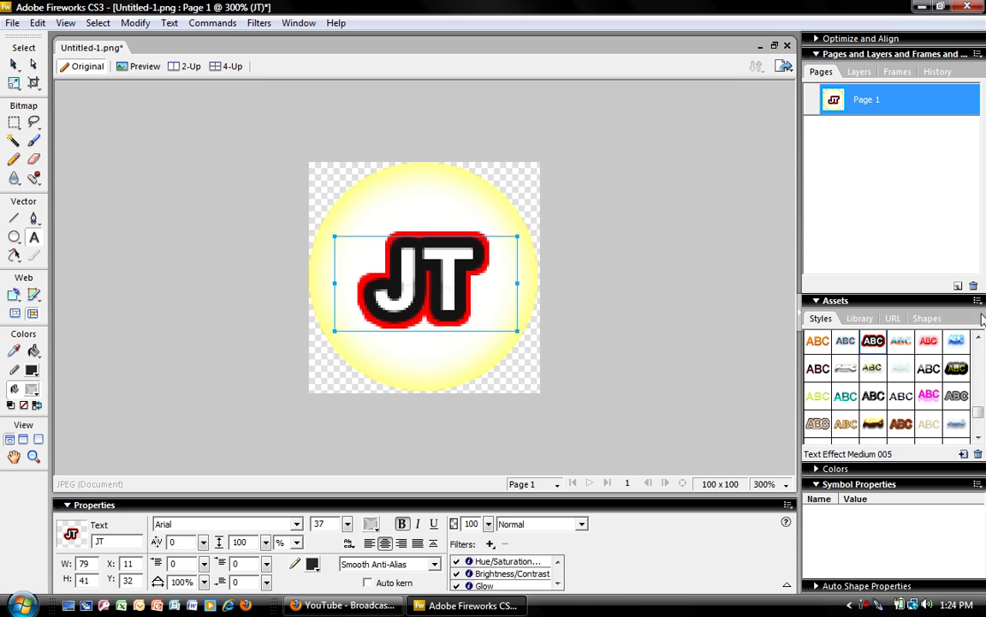
left_click(978, 428)
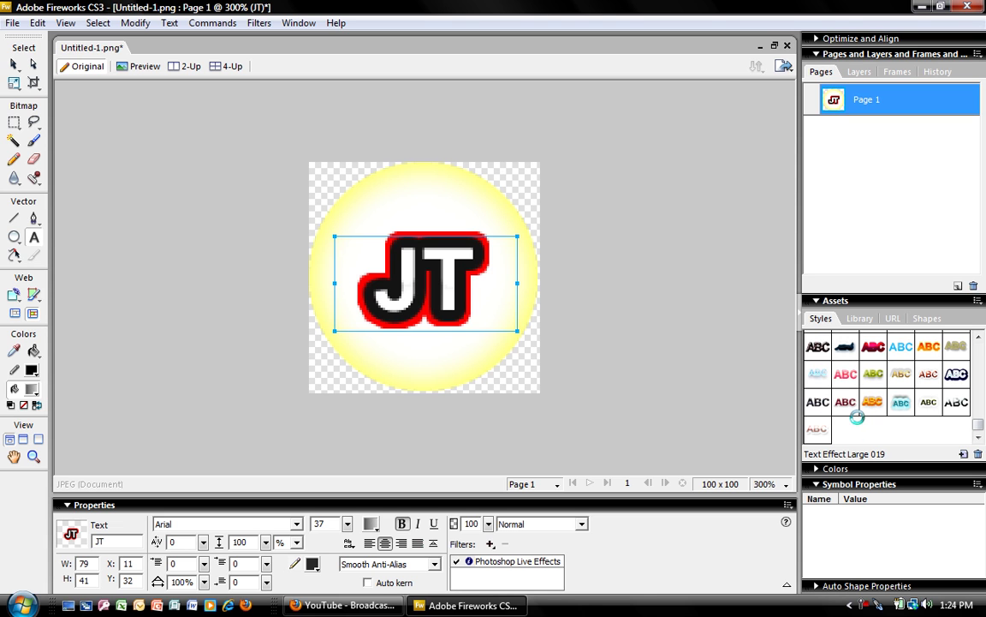
left_click(873, 402)
- Shift JT right to X 26 and try a red style with grey shadow
key("v")
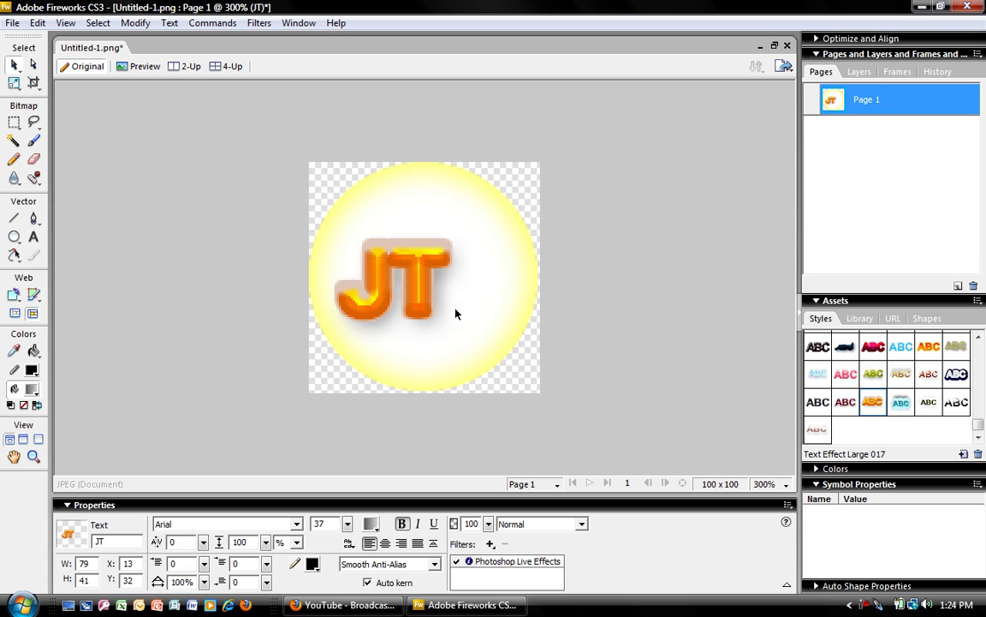
left_click_drag(458, 313, 490, 313)
key("t")
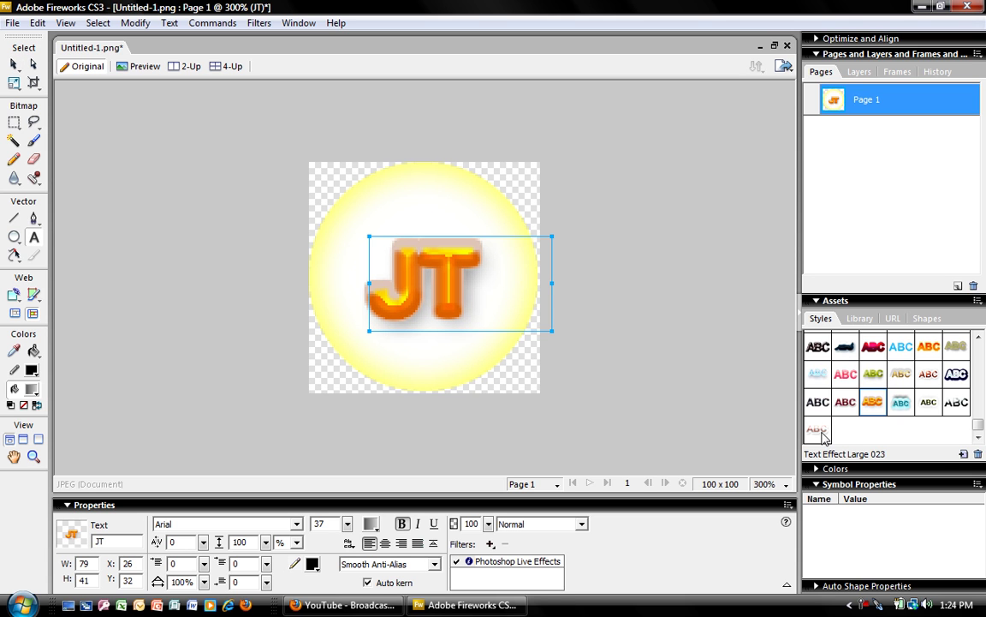
left_click(816, 430)
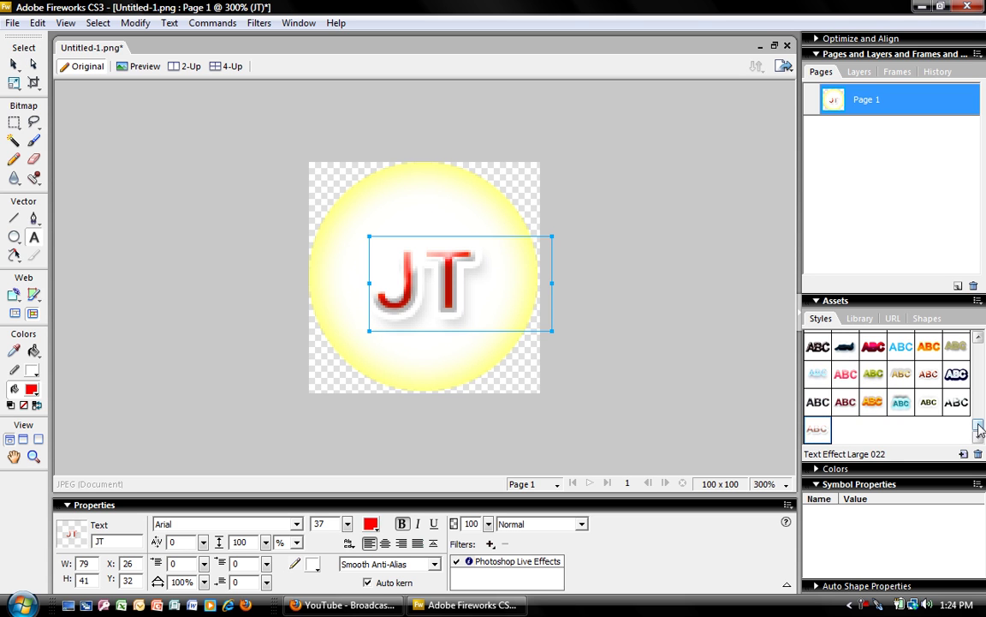
- Apply the black-outlined gold text style to JT and move it left to X 15
left_click_drag(979, 424, 980, 412)
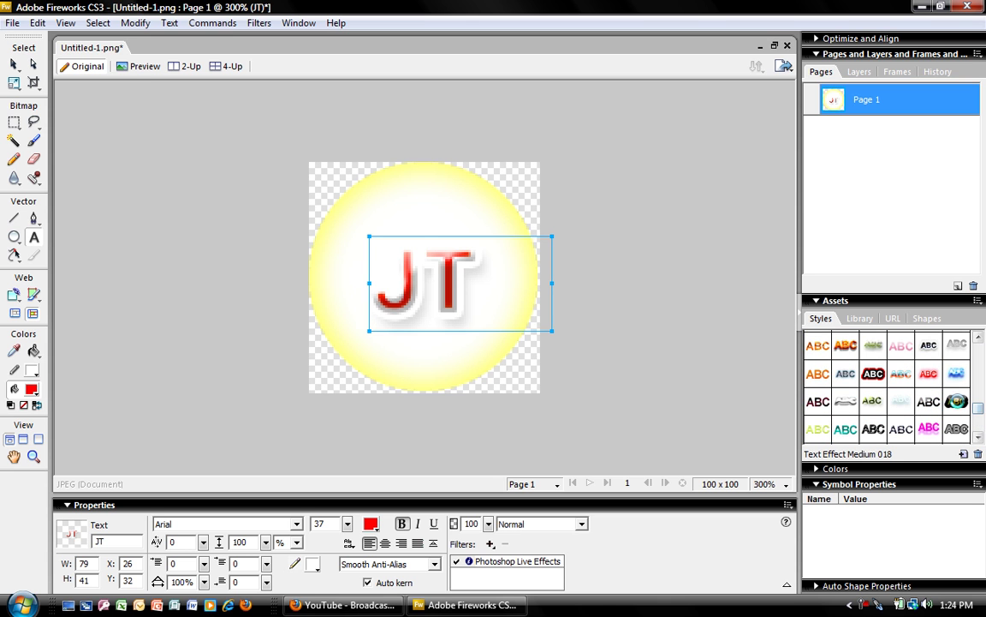
left_click(956, 401)
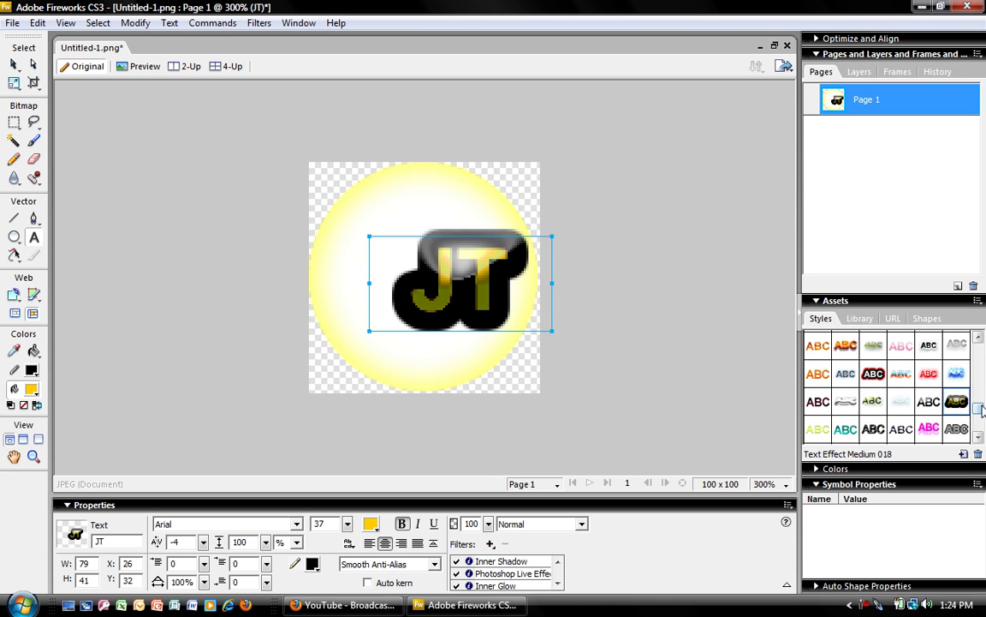
left_click_drag(981, 409, 981, 399)
key("v")
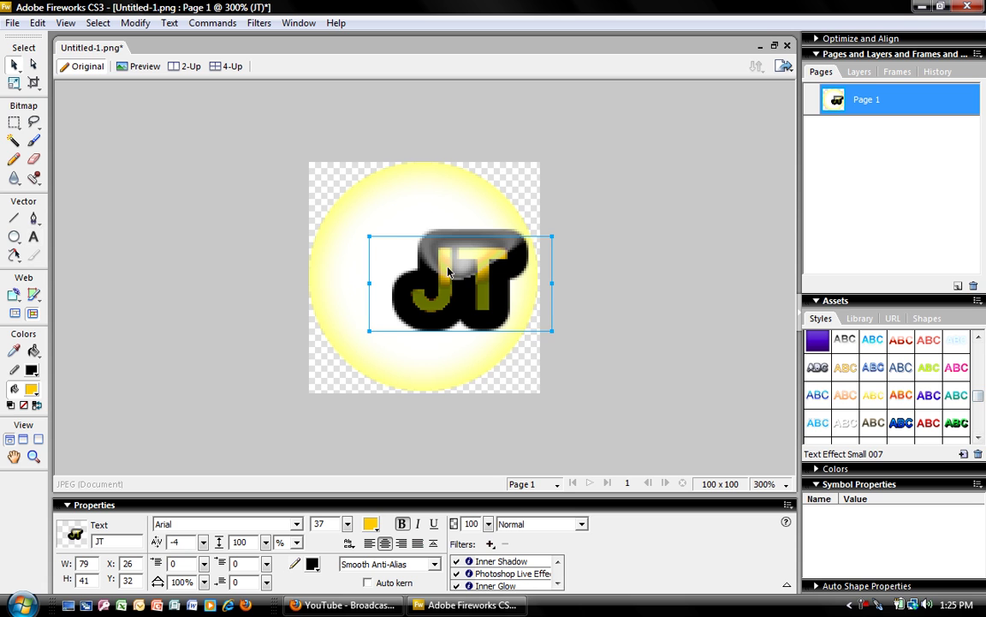
left_click_drag(480, 277, 452, 283)
key("t")
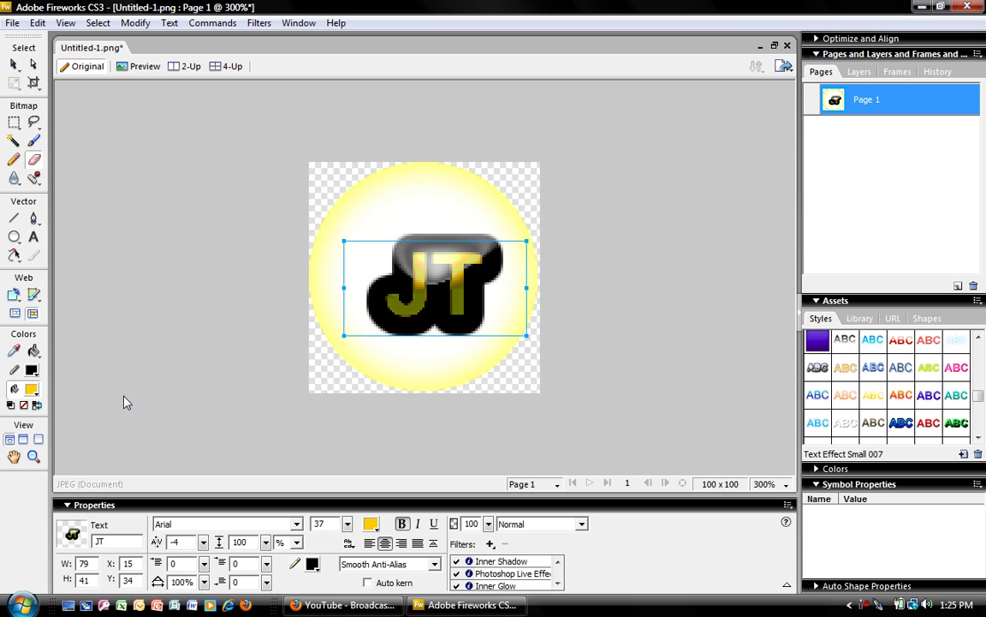
key("e")
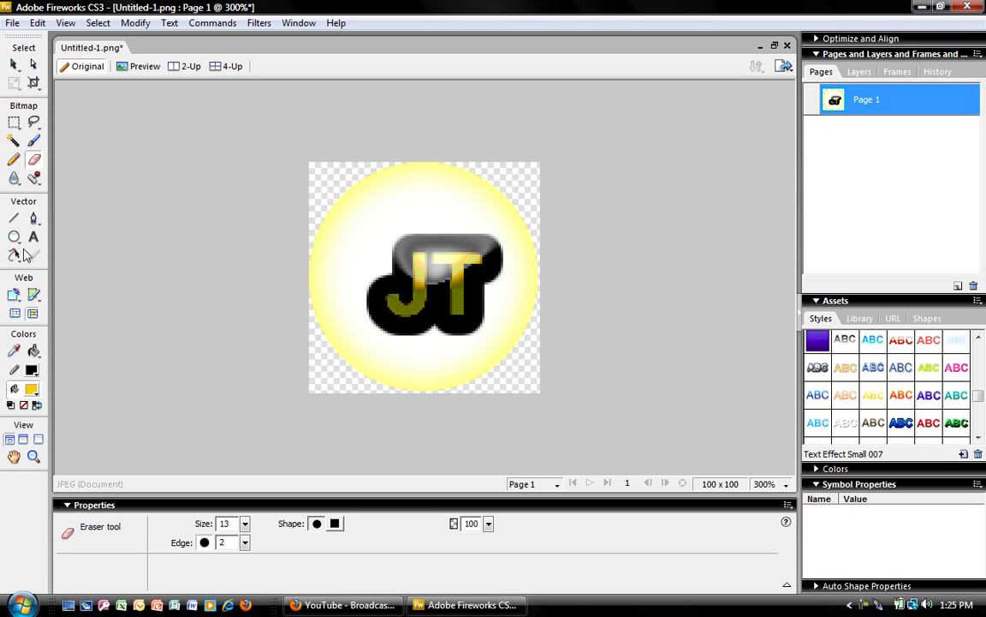
left_click(14, 123)
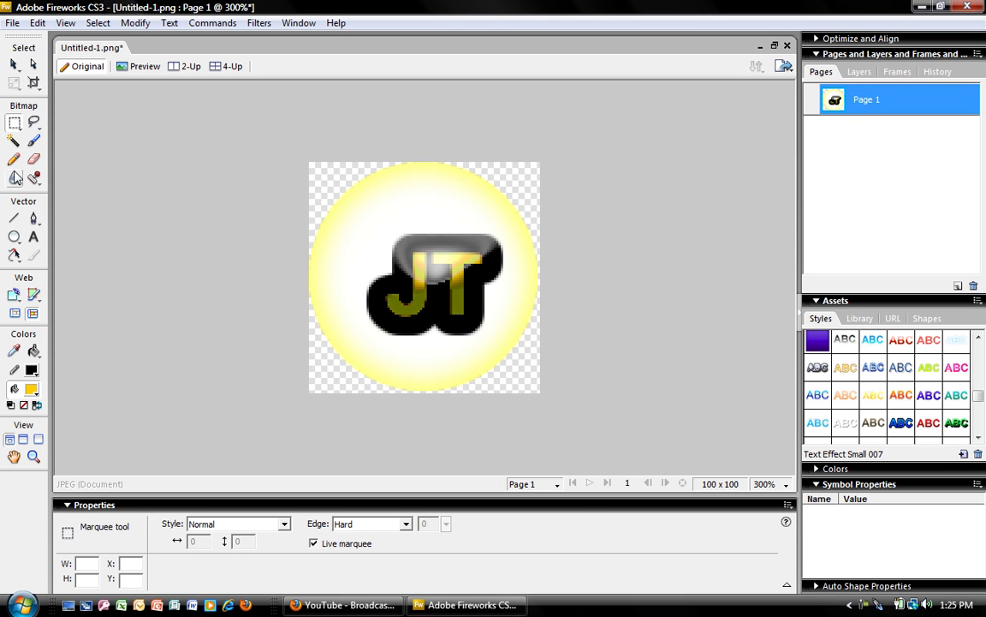
left_click(14, 159)
mouse_move(365, 213)
left_mouse_down()
mouse_move(432, 184)
mouse_move(411, 254)
mouse_move(349, 283)
mouse_move(351, 303)
mouse_move(456, 259)
mouse_move(431, 285)
left_mouse_up()
key("ctrl+z")
key("ctrl+z")
key("ctrl+z")
key("ctrl+z")
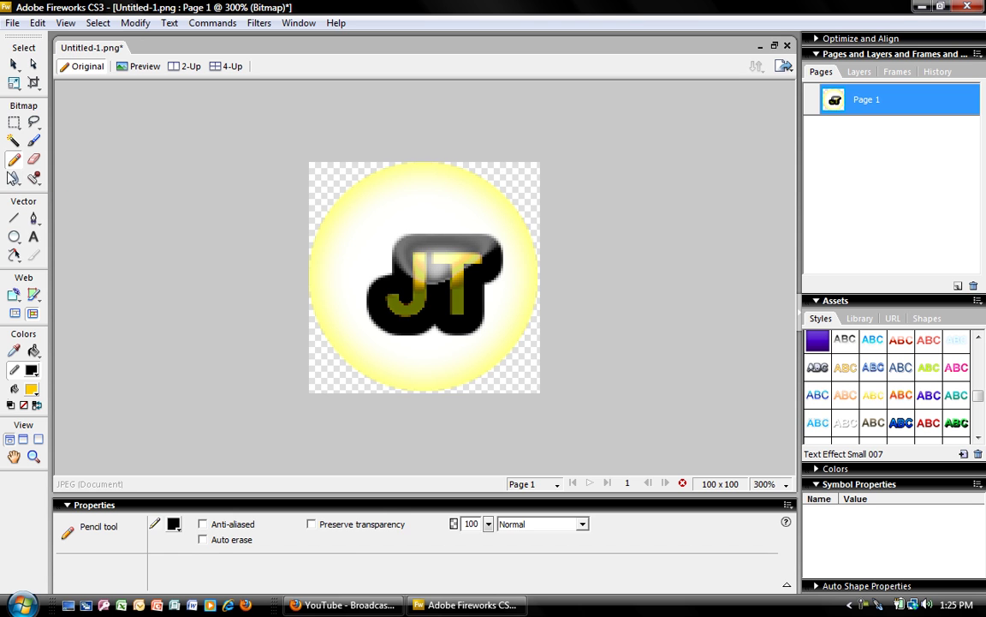
left_click(13, 180)
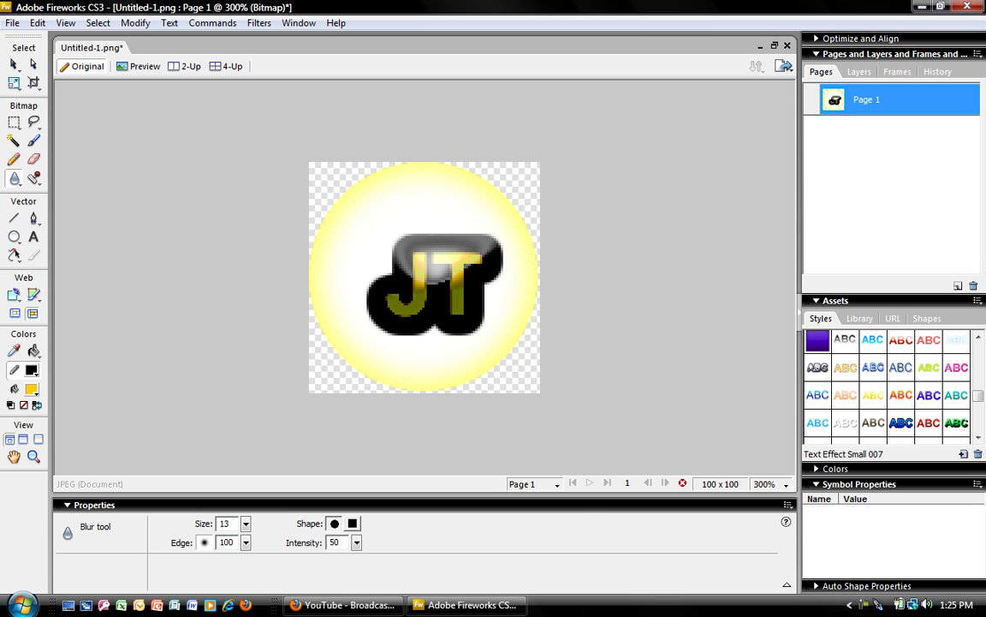
key("k")
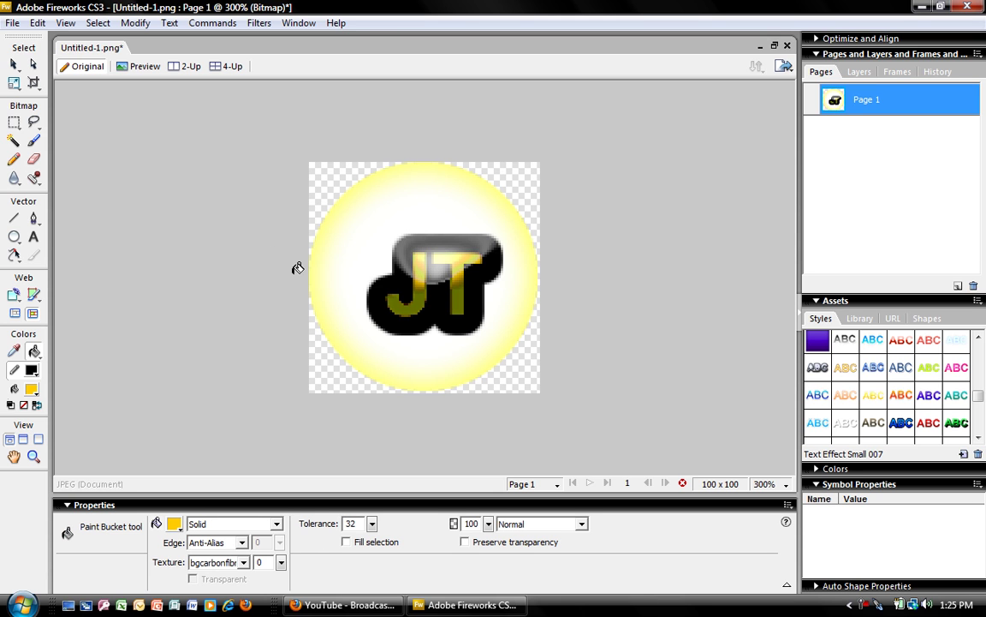
left_click(330, 199)
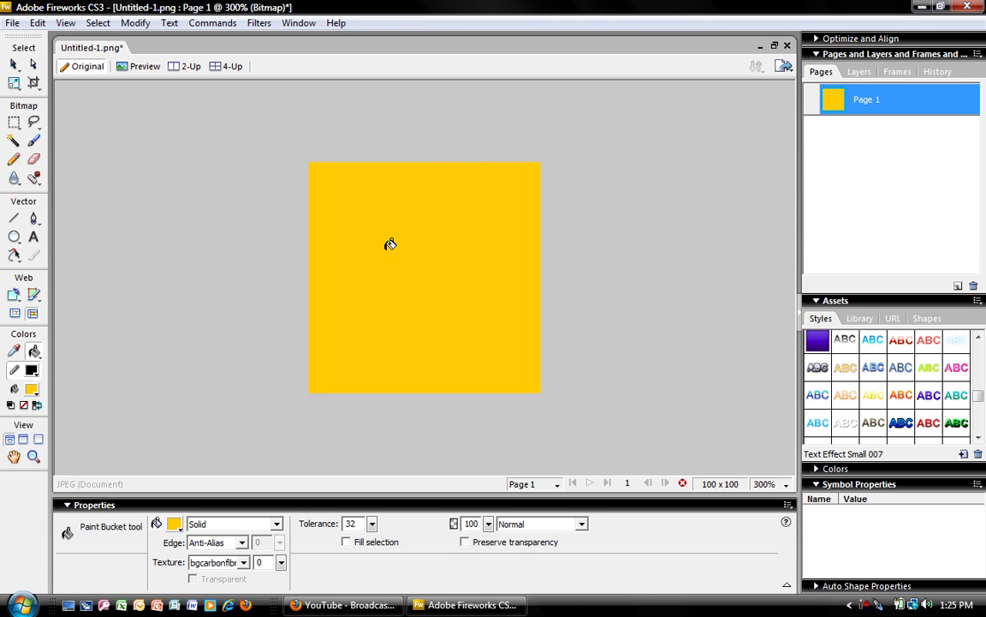
key("ctrl+z")
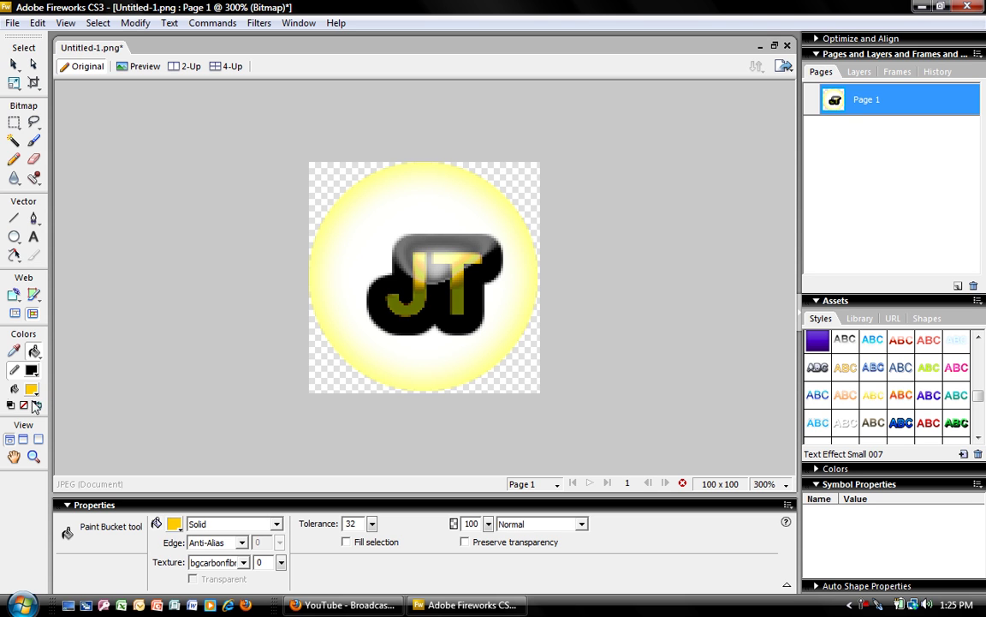
left_click(32, 389)
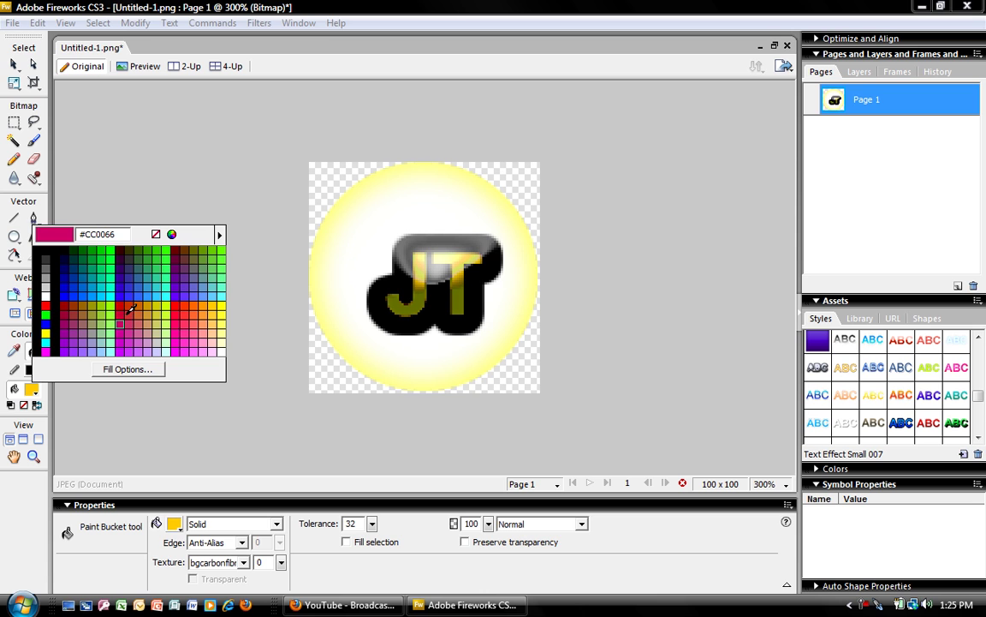
left_click(95, 281)
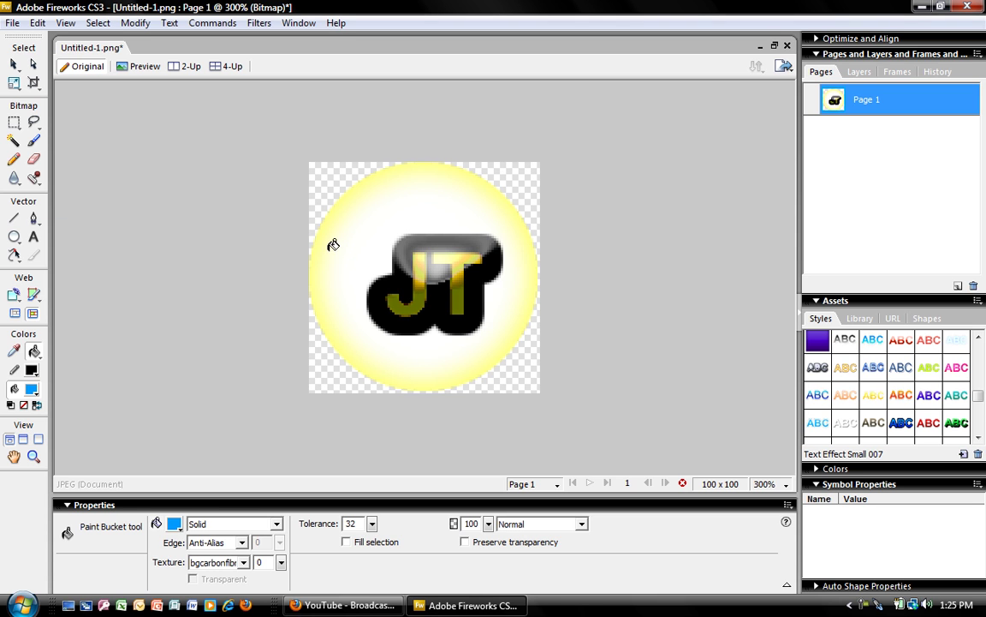
left_click(382, 223)
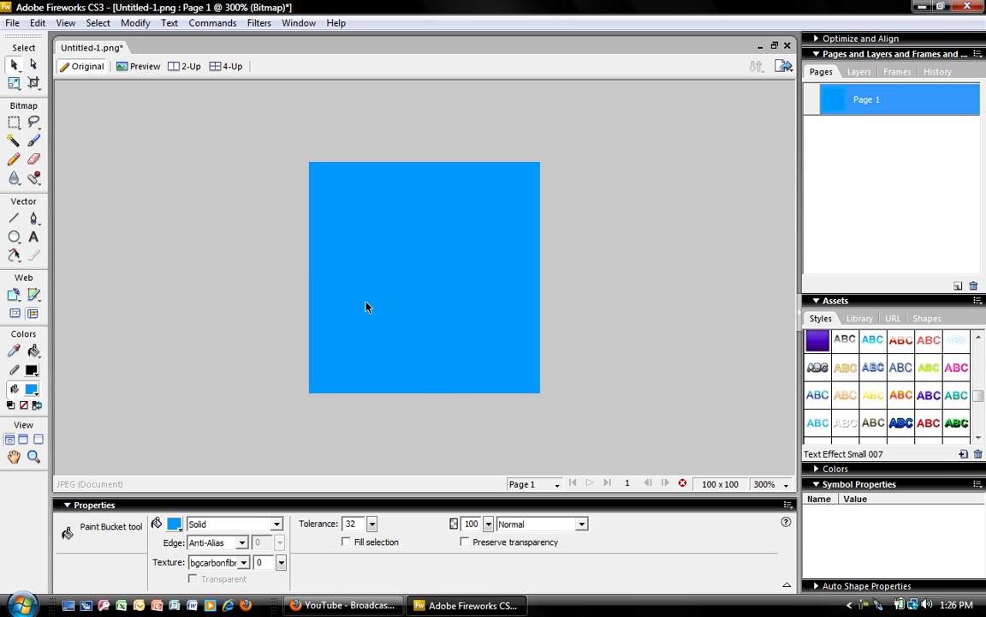
key("ctrl+z")
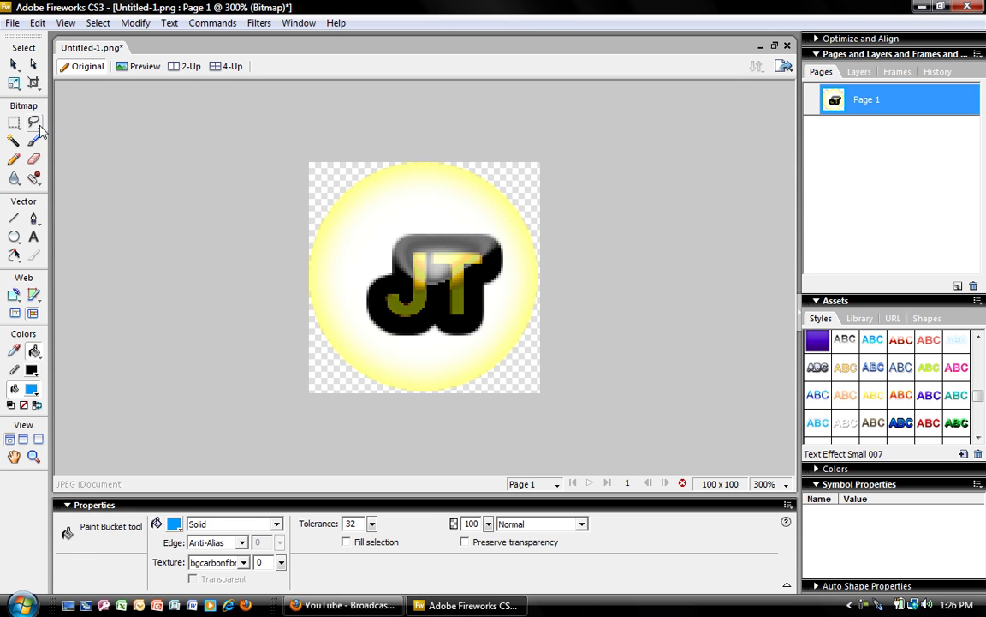
- Move the glow circle to X 0, Y 0 and minimize Fireworks to the desktop
left_click(15, 67)
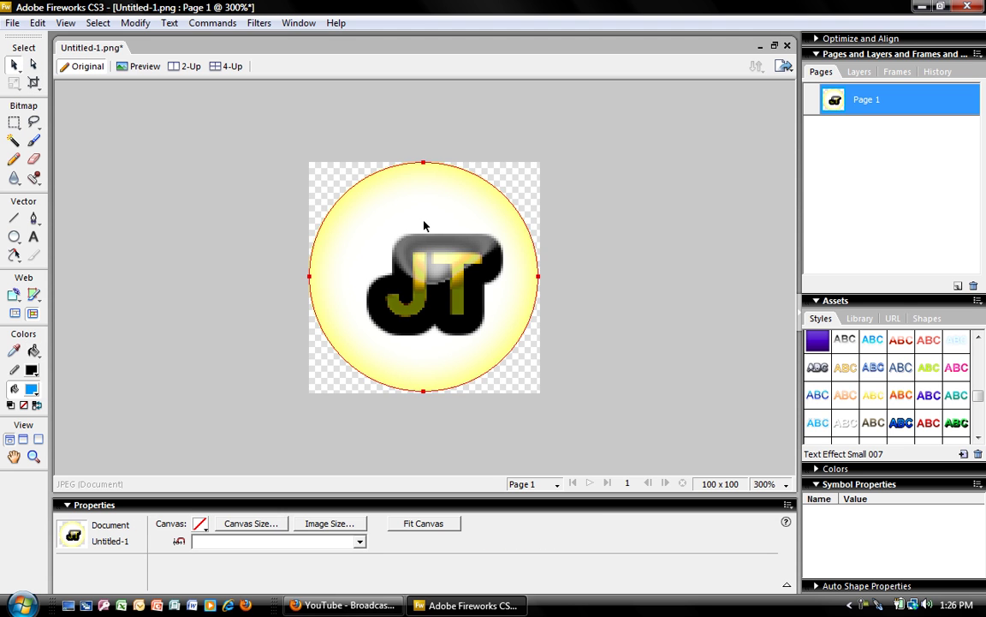
mouse_move(381, 232)
left_mouse_down()
mouse_move(431, 264)
mouse_move(321, 223)
mouse_move(365, 230)
left_mouse_up()
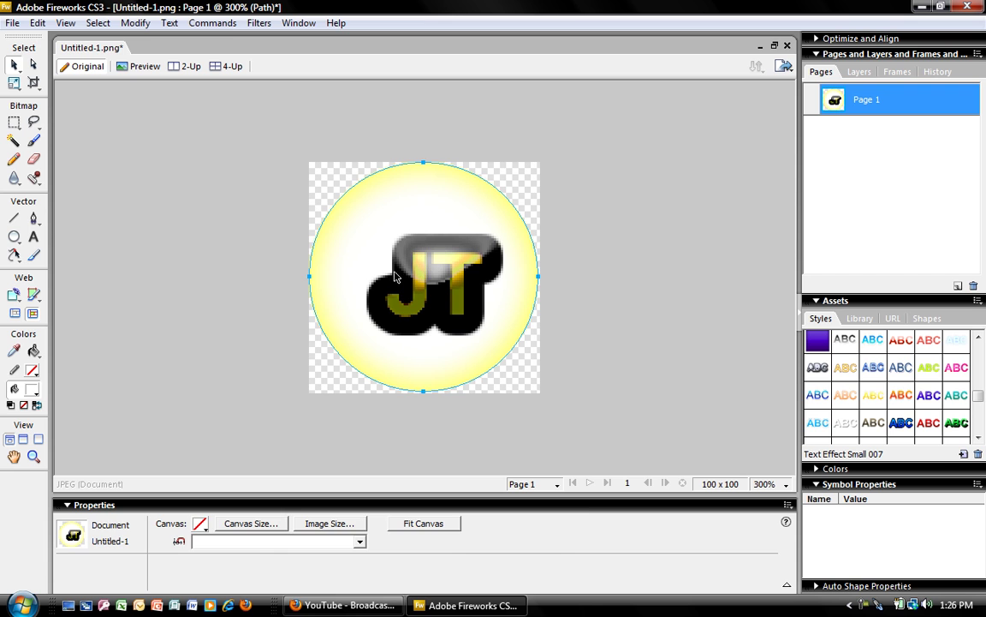
mouse_move(440, 268)
left_mouse_down()
mouse_move(436, 298)
mouse_move(435, 272)
left_mouse_up()
key("Down")
key("Down")
key("Down")
key("Down")
key("Down")
key("Down")
key("Down")
key("Down")
key("Left")
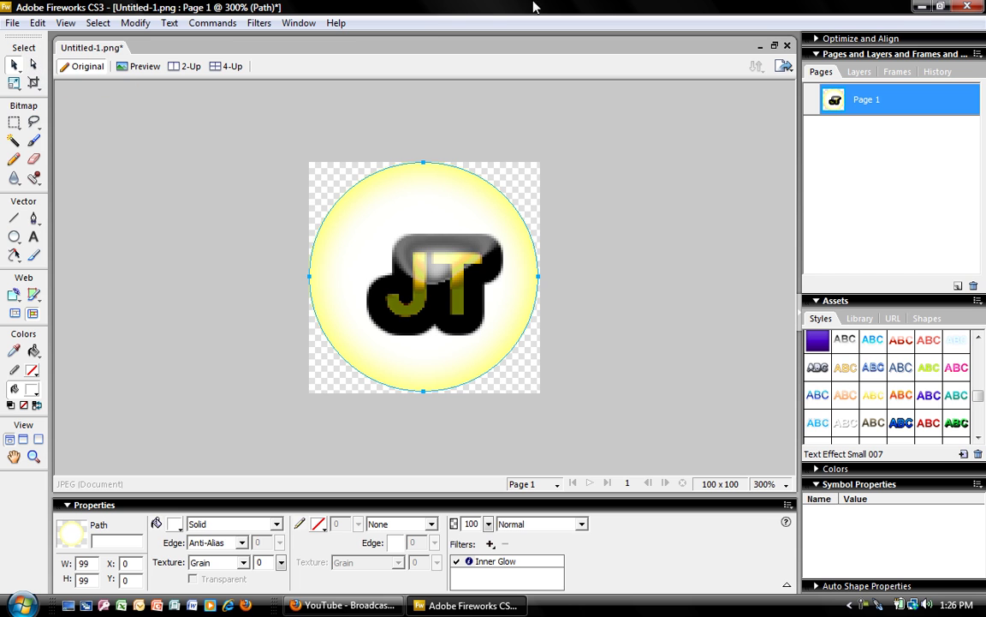
left_click(921, 9)
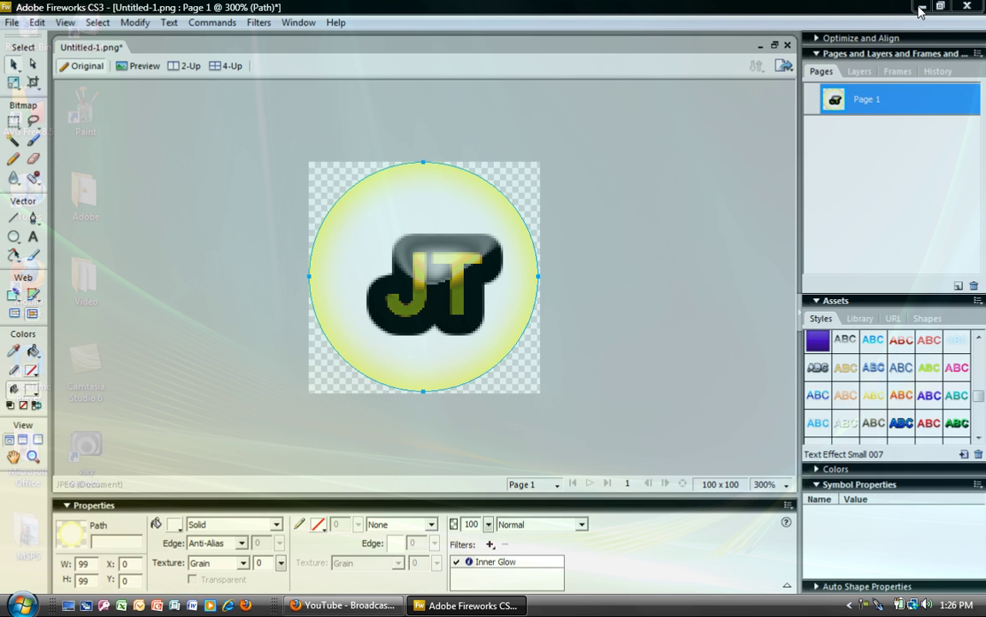